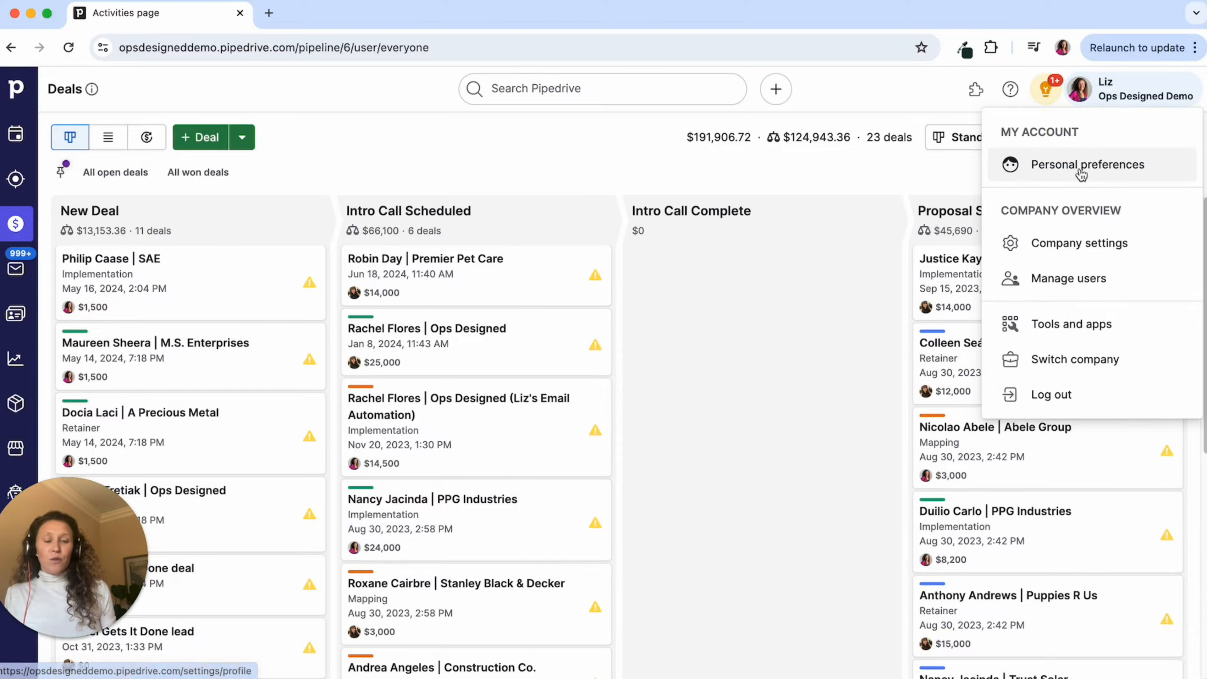
- Open Manage availability from the Meeting scheduler menu on the Activities page
click(100, 319)
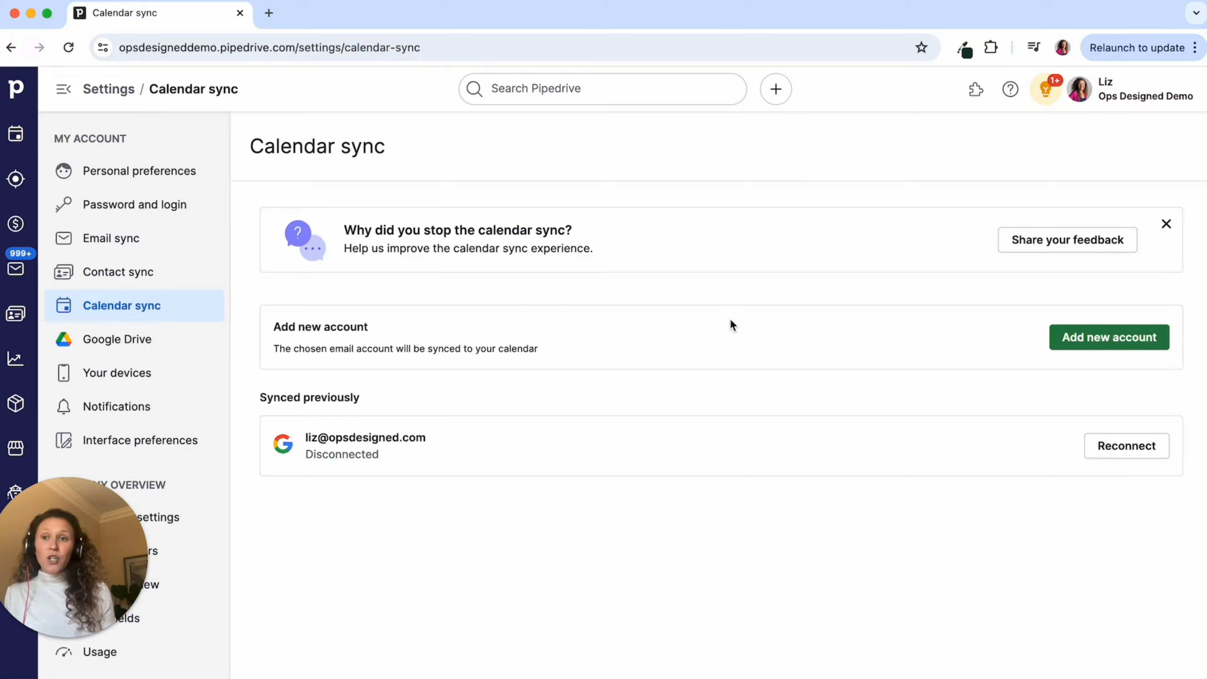
click(19, 142)
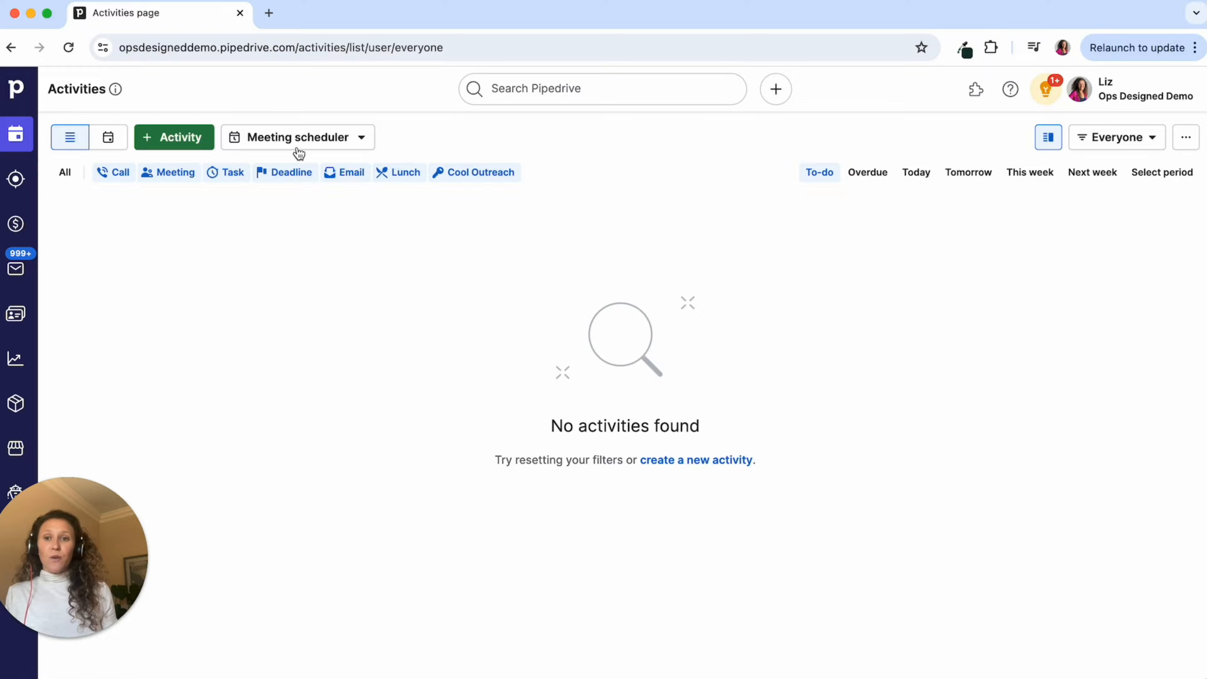
click(339, 147)
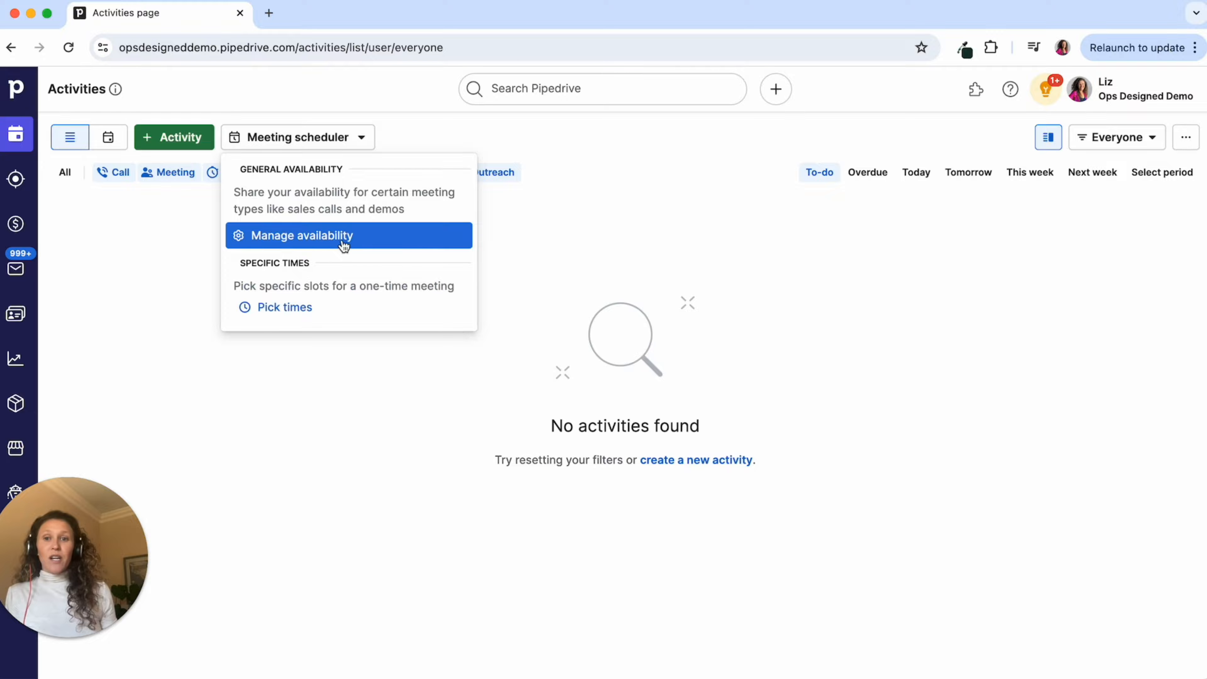
click(354, 237)
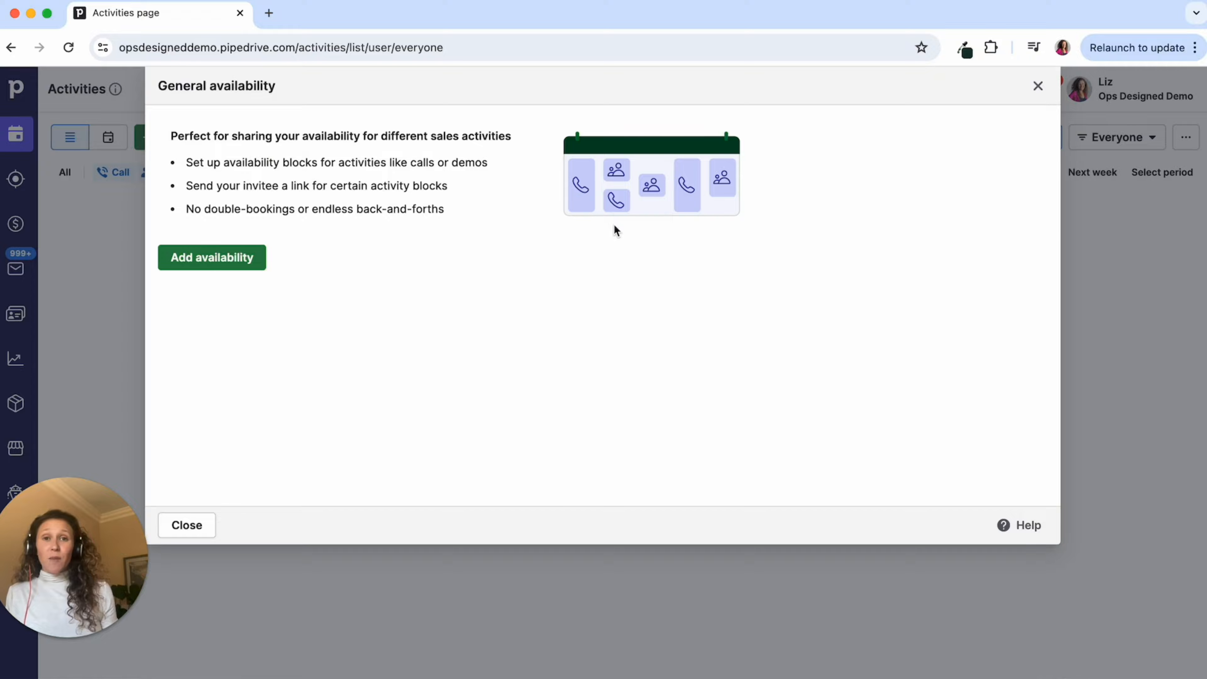
- Add a 30-minute availability block with Monday 9:30 AM–12:00 PM open
click(212, 257)
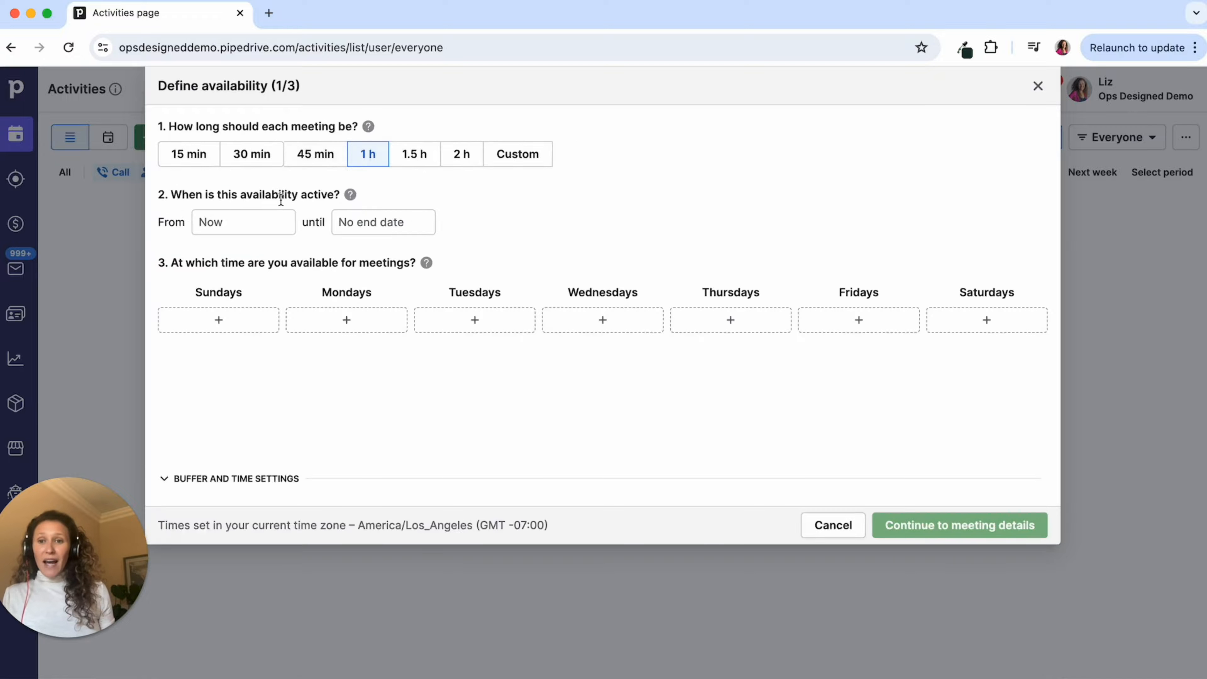
click(252, 161)
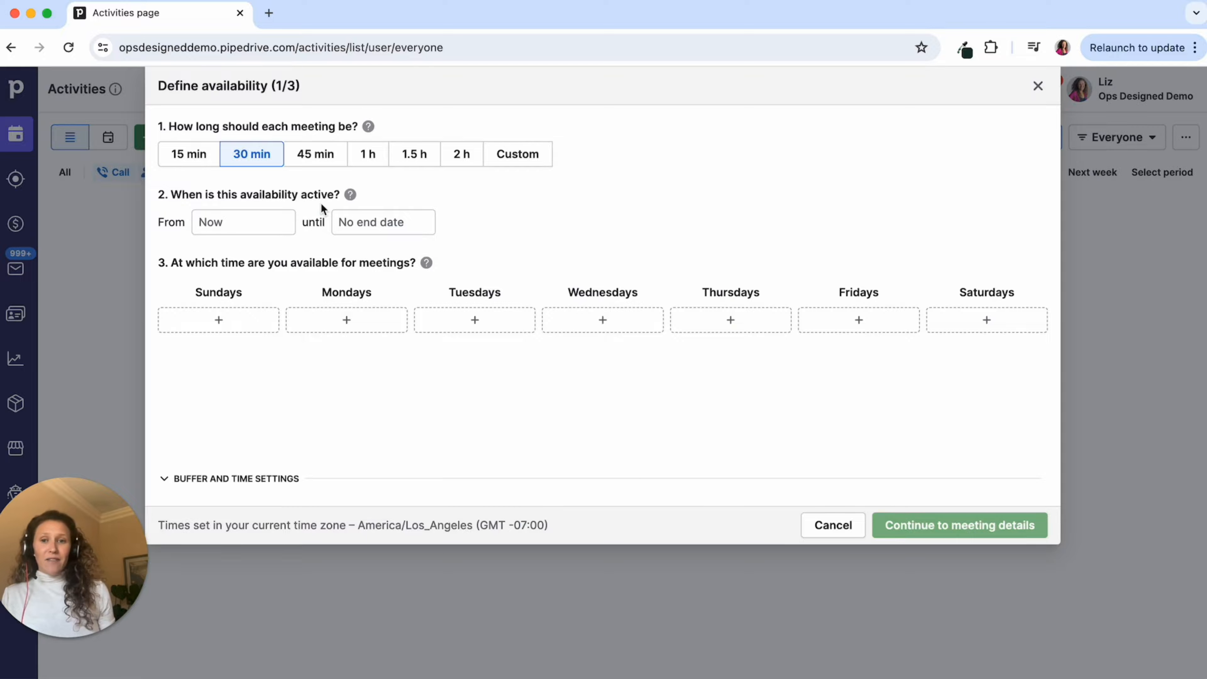
click(375, 321)
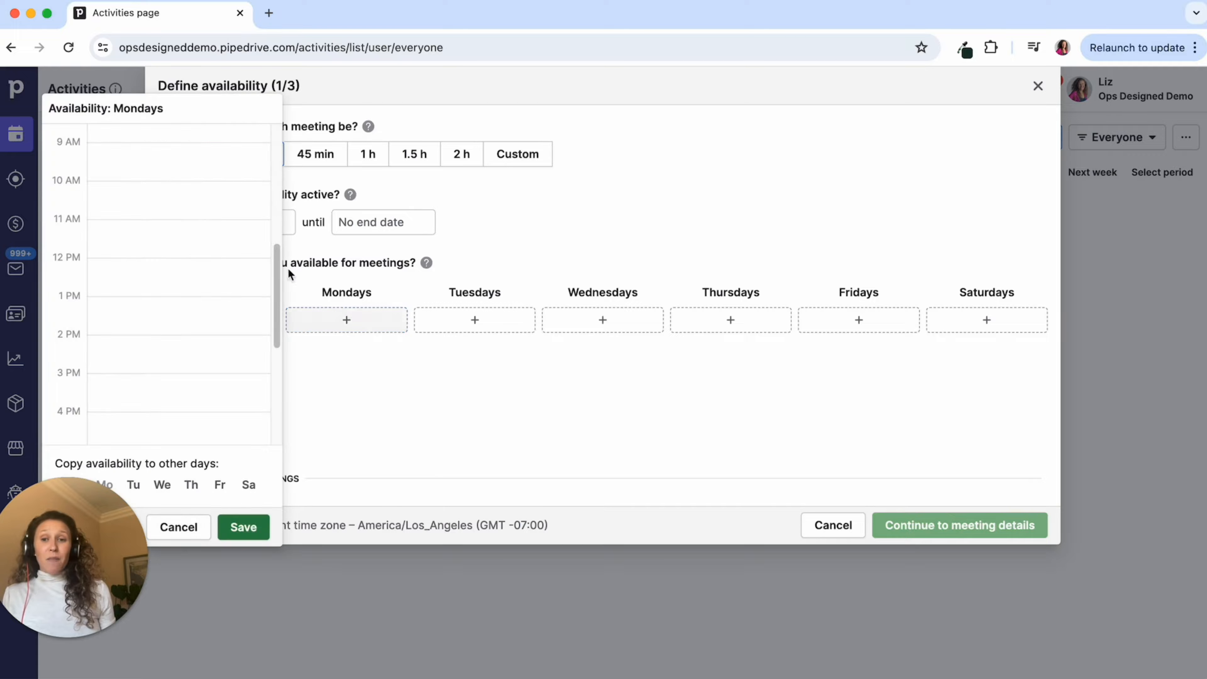
drag(159, 182, 154, 275)
click(241, 526)
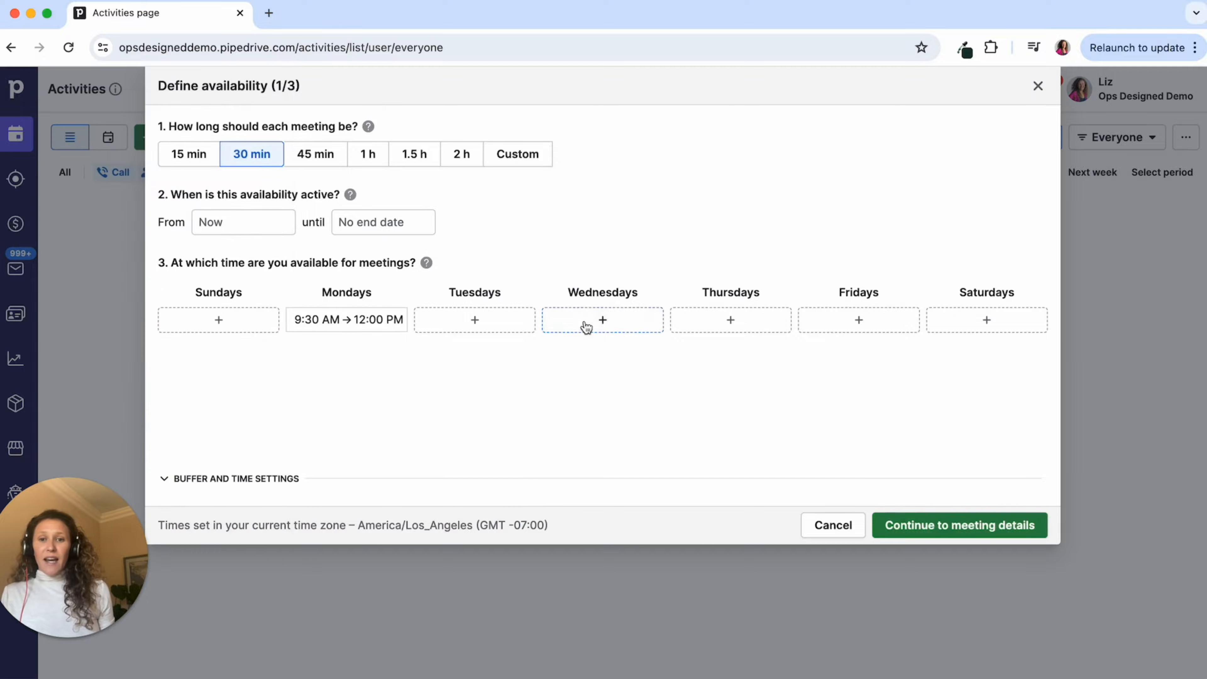
- Add Thursday 12:30 PM–4:15 PM availability to the block
click(752, 329)
mouse_move(525, 269)
mouse_down()
mouse_move(520, 372)
mouse_move(514, 255)
mouse_up()
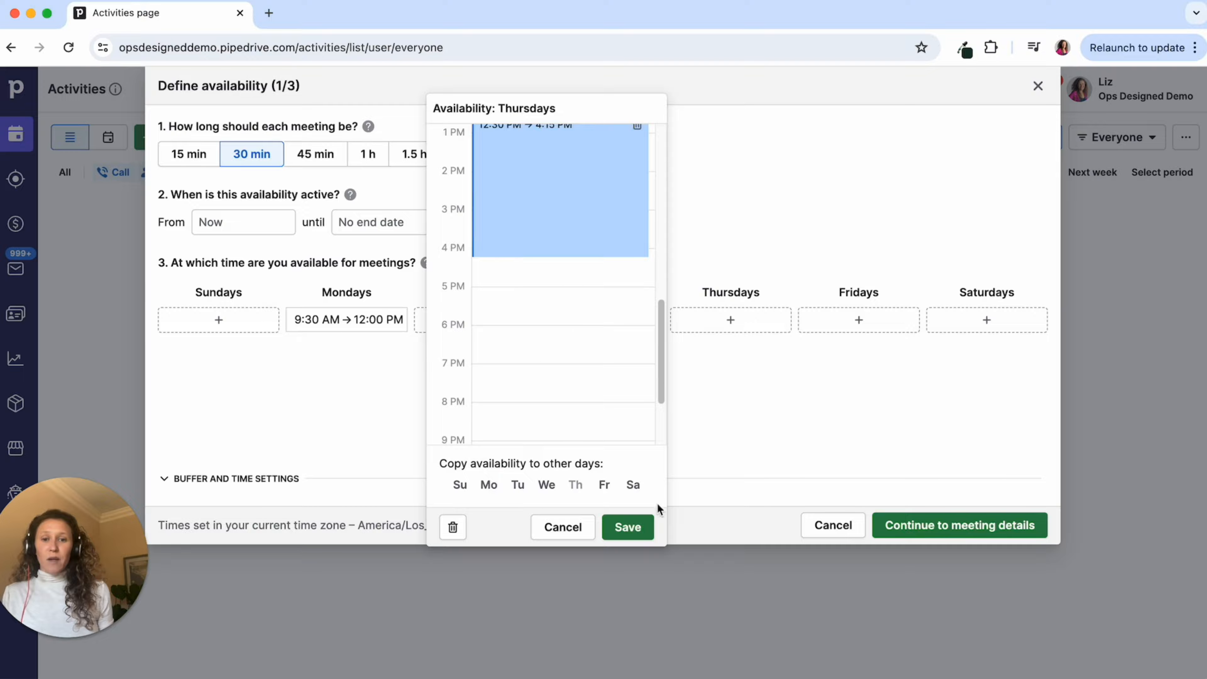
click(627, 527)
click(238, 480)
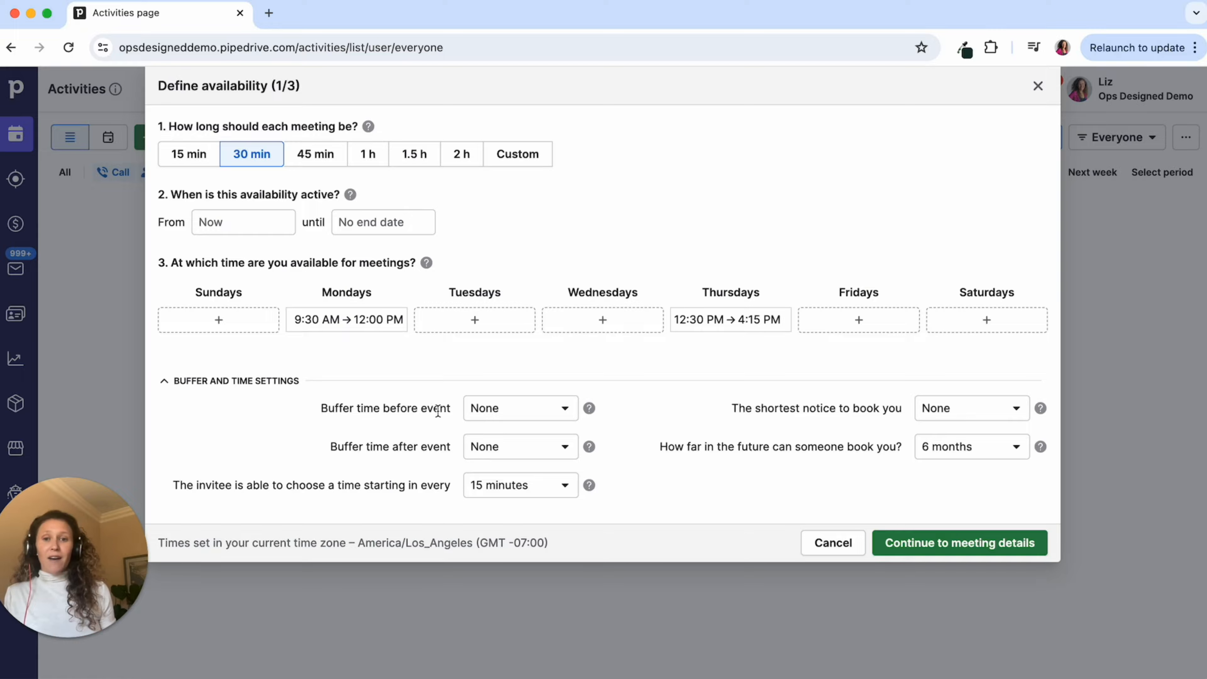
- Add a 15-minute buffer after events, keeping 15-minute start intervals and no minimum notice
click(495, 451)
click(543, 261)
drag(199, 486, 459, 486)
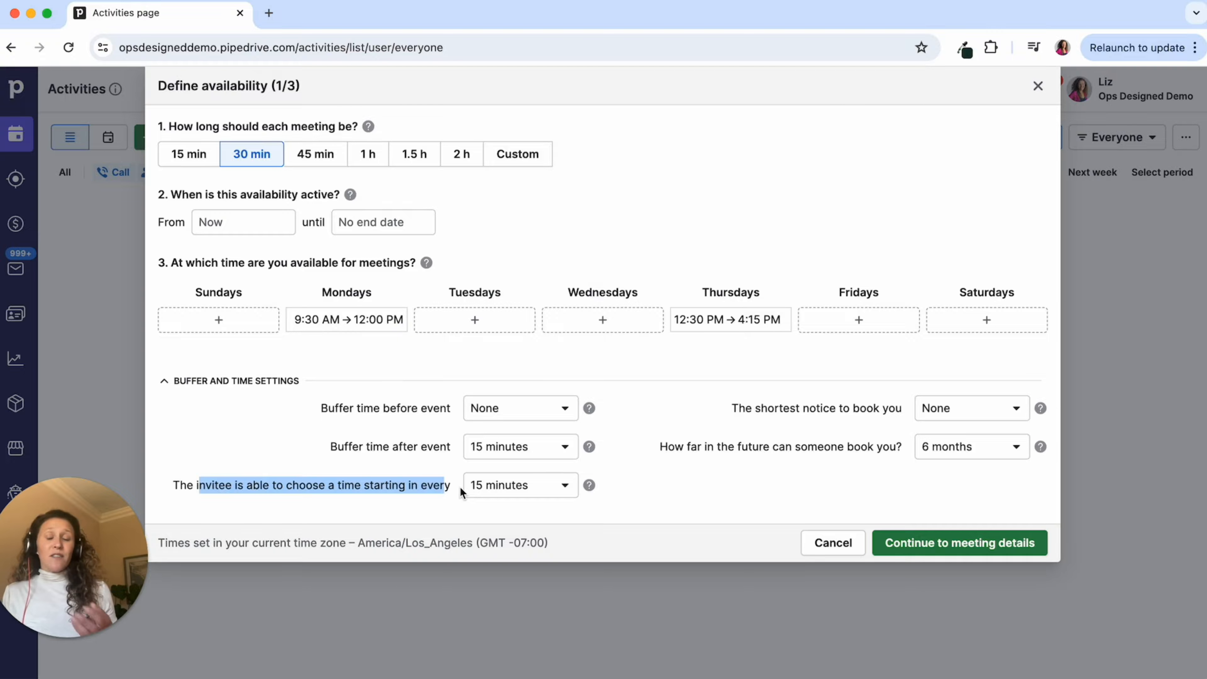
click(475, 495)
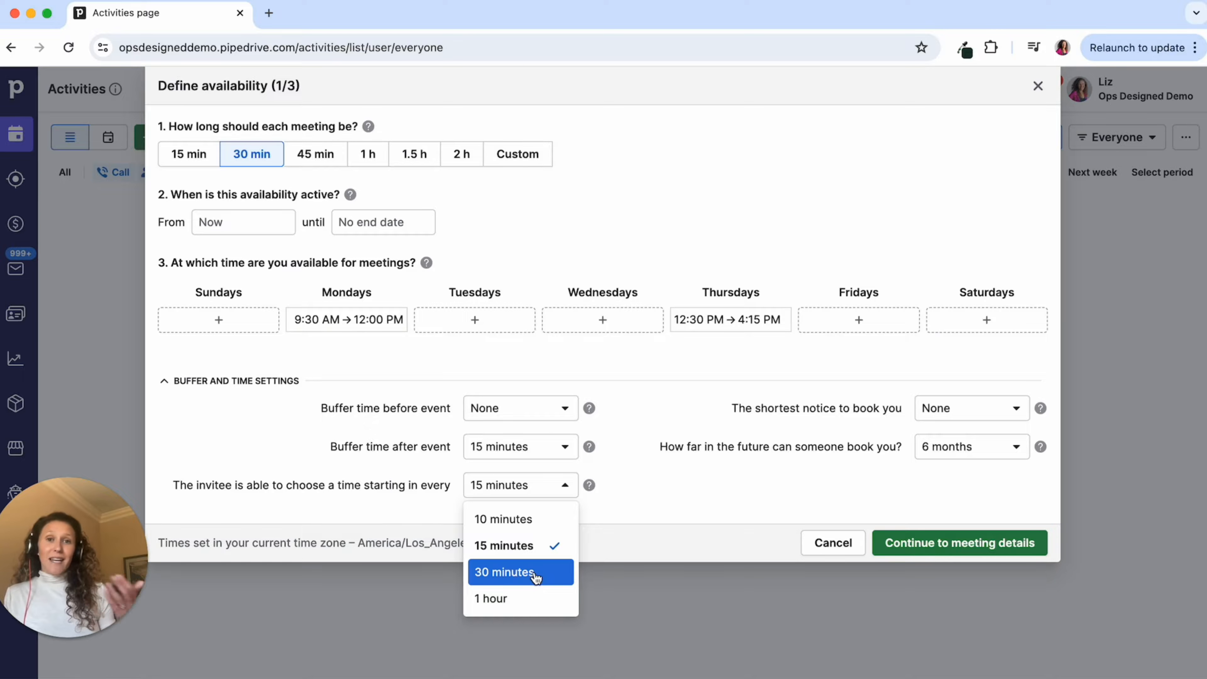
click(774, 423)
click(1001, 414)
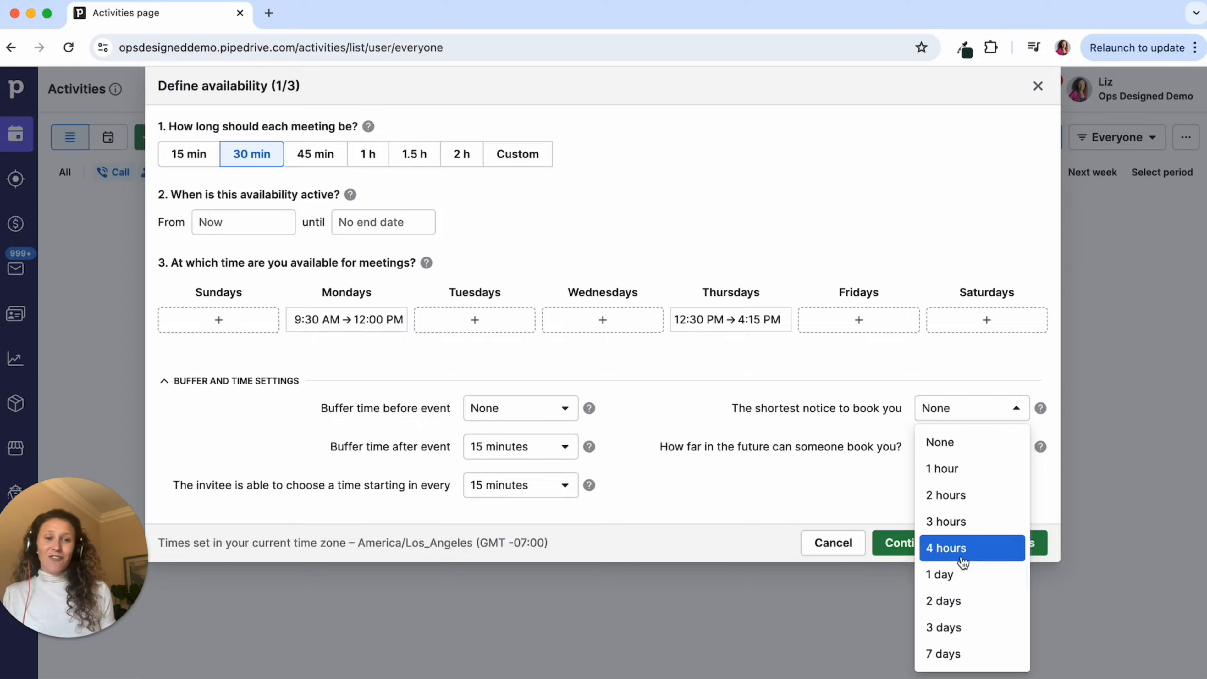
click(834, 464)
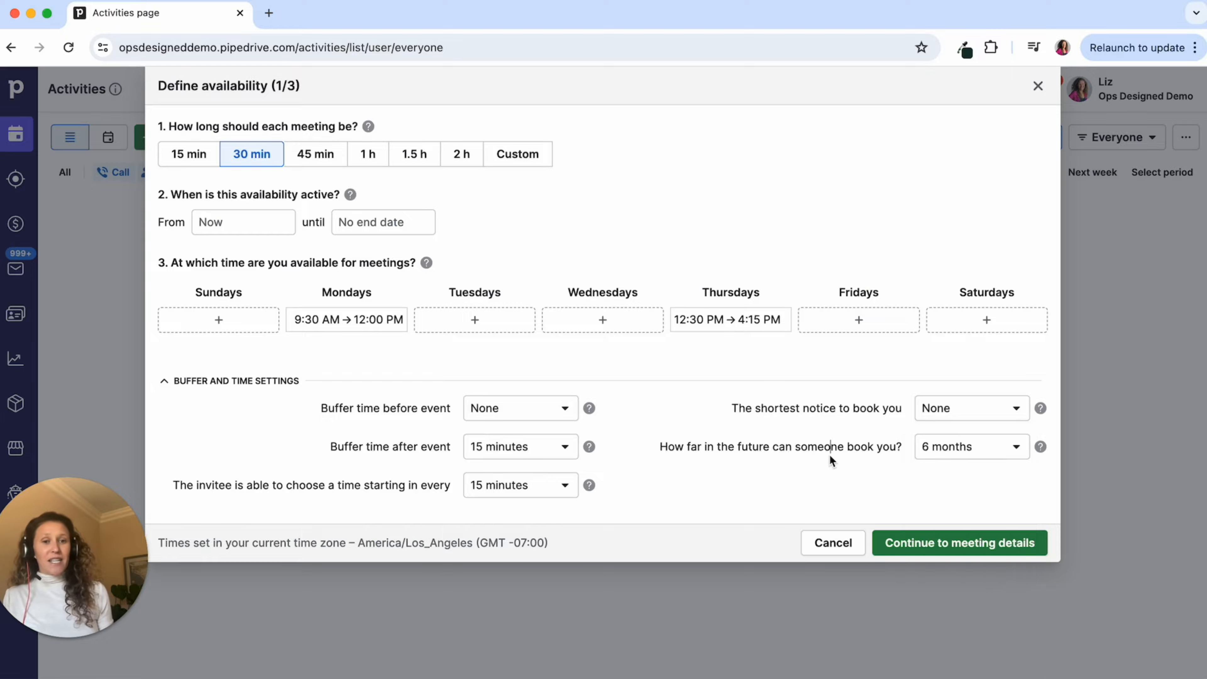
- Limit how far ahead invitees can book to 1 month, then continue to meeting details
click(930, 452)
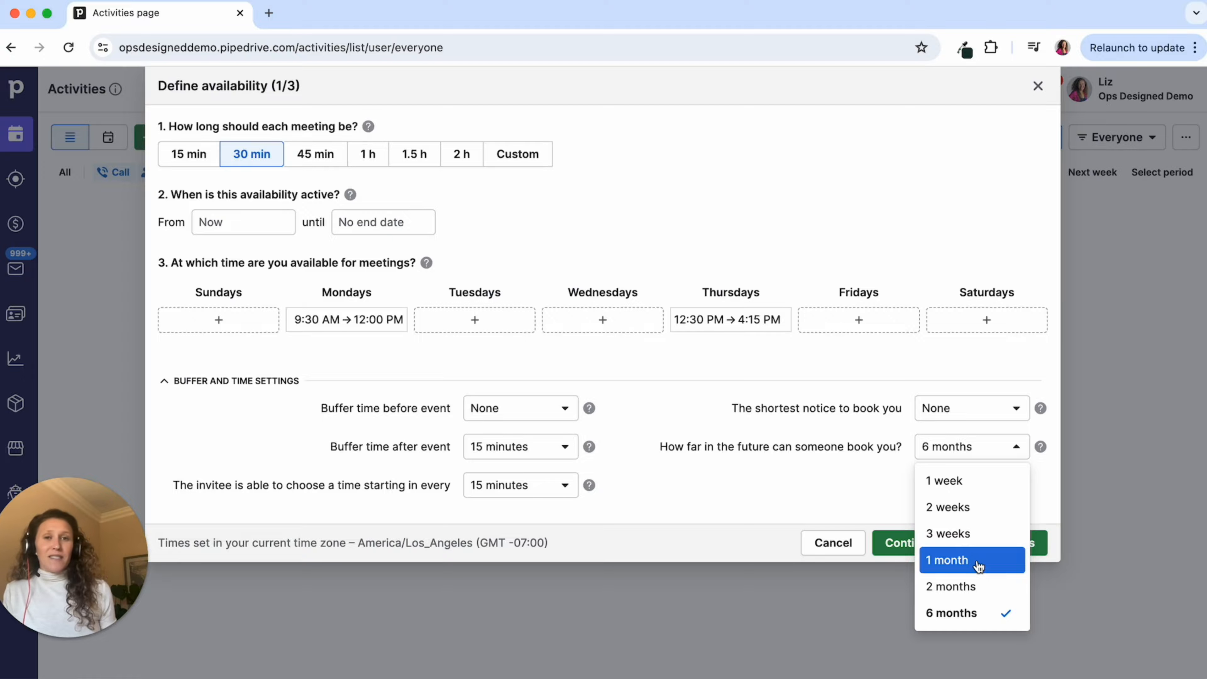
click(932, 446)
click(939, 446)
click(982, 561)
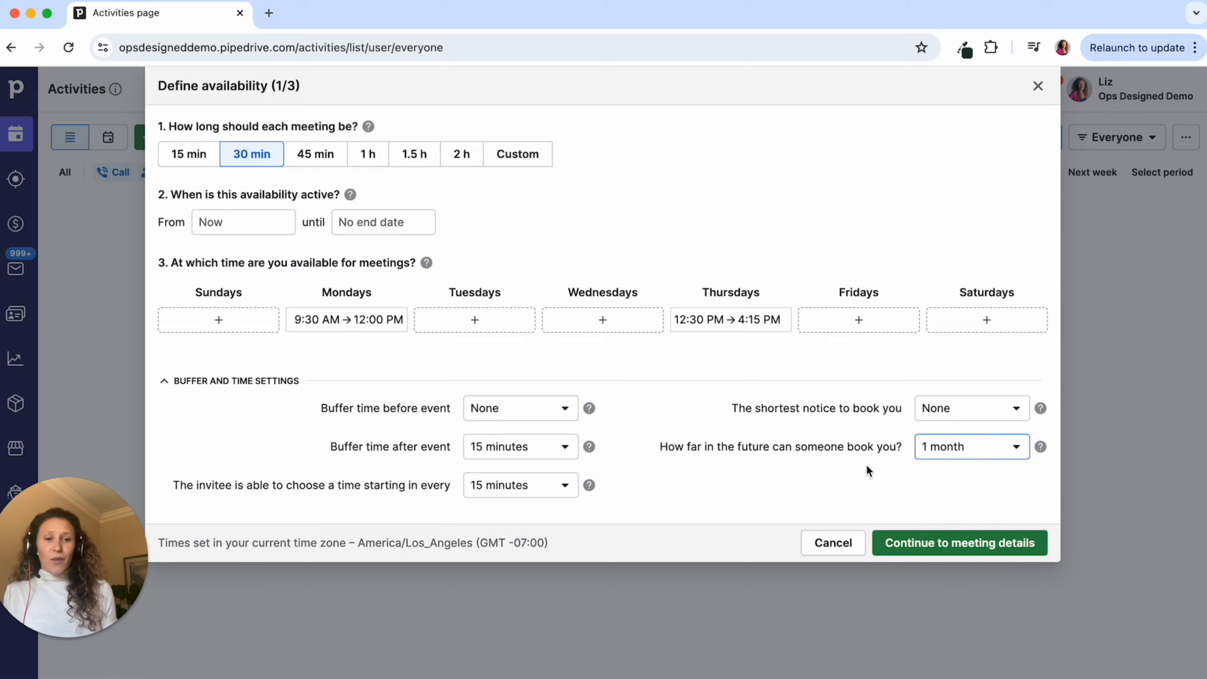
click(957, 543)
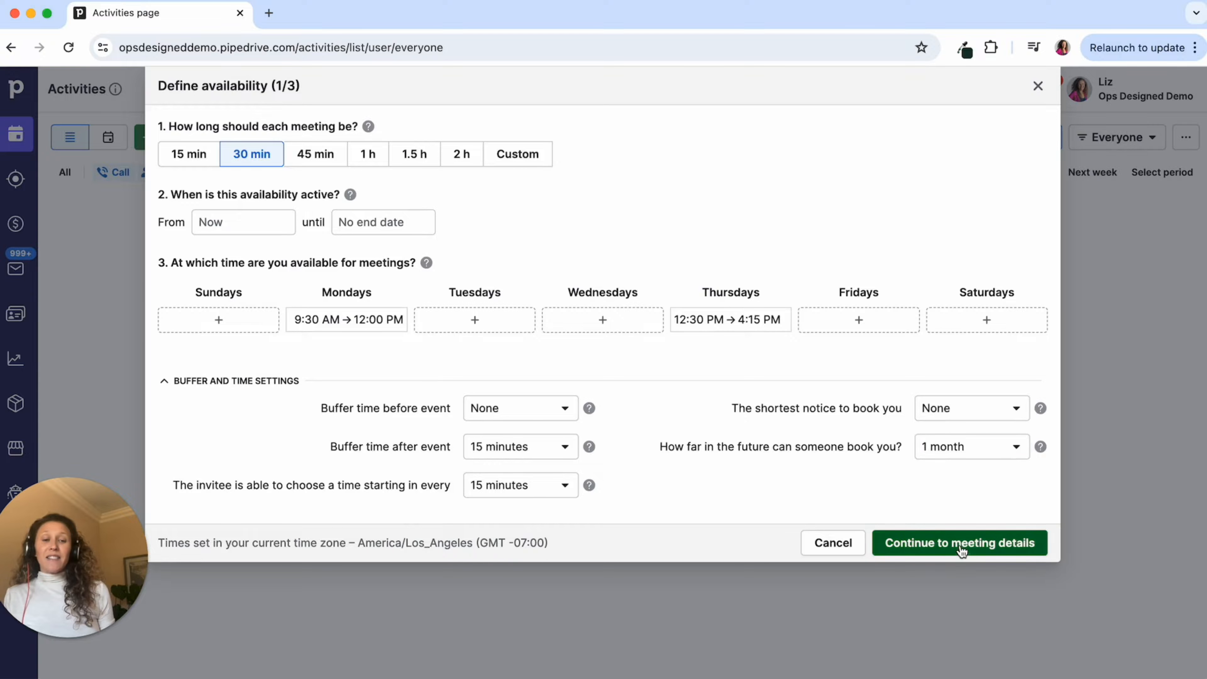
- Rename the bookable meeting to 'Product Demo'
double_click(194, 184)
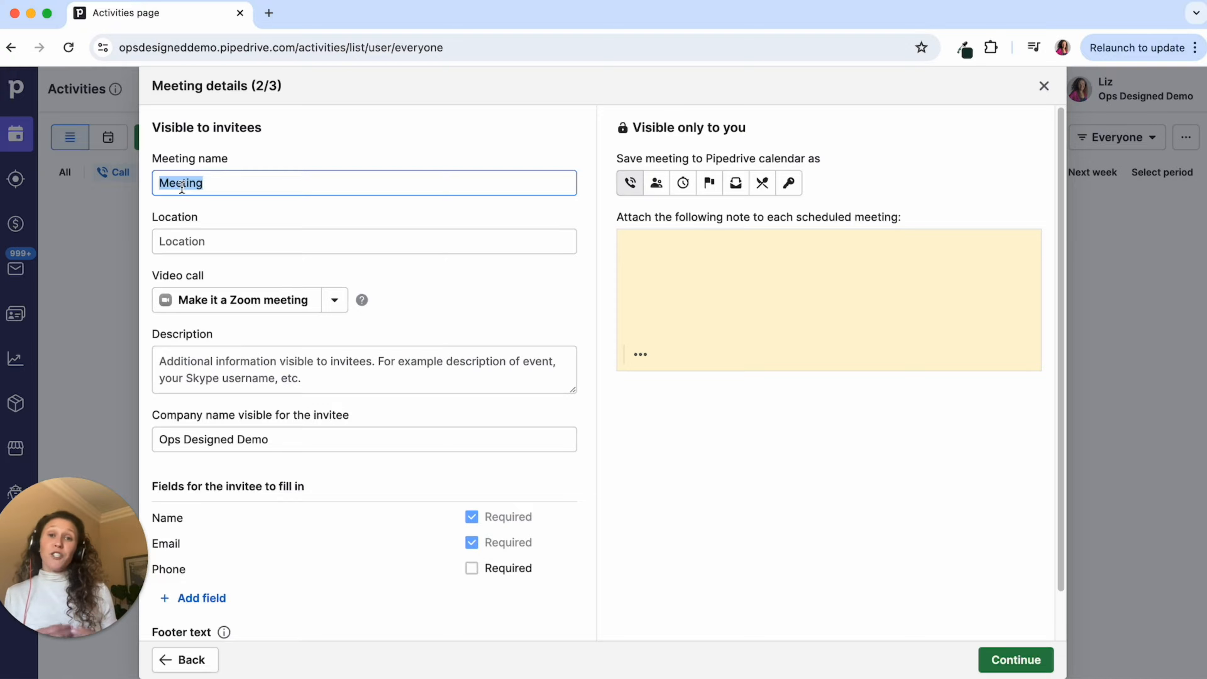
text(Produ)
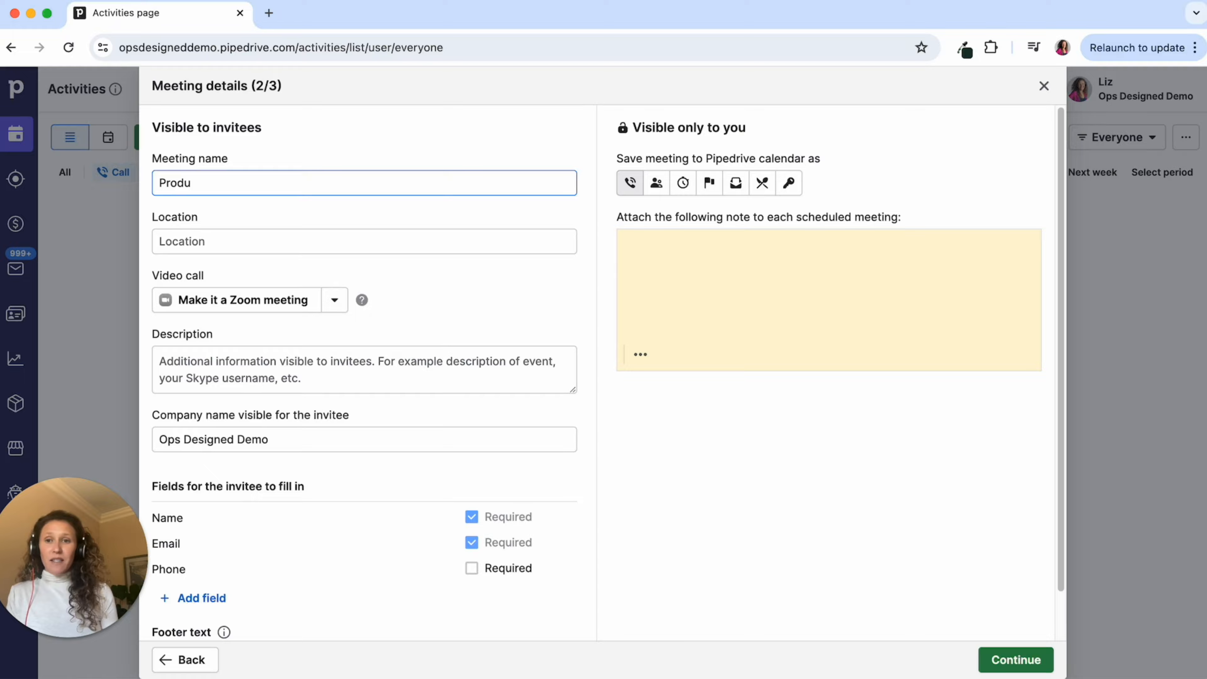
text(ct Demo)
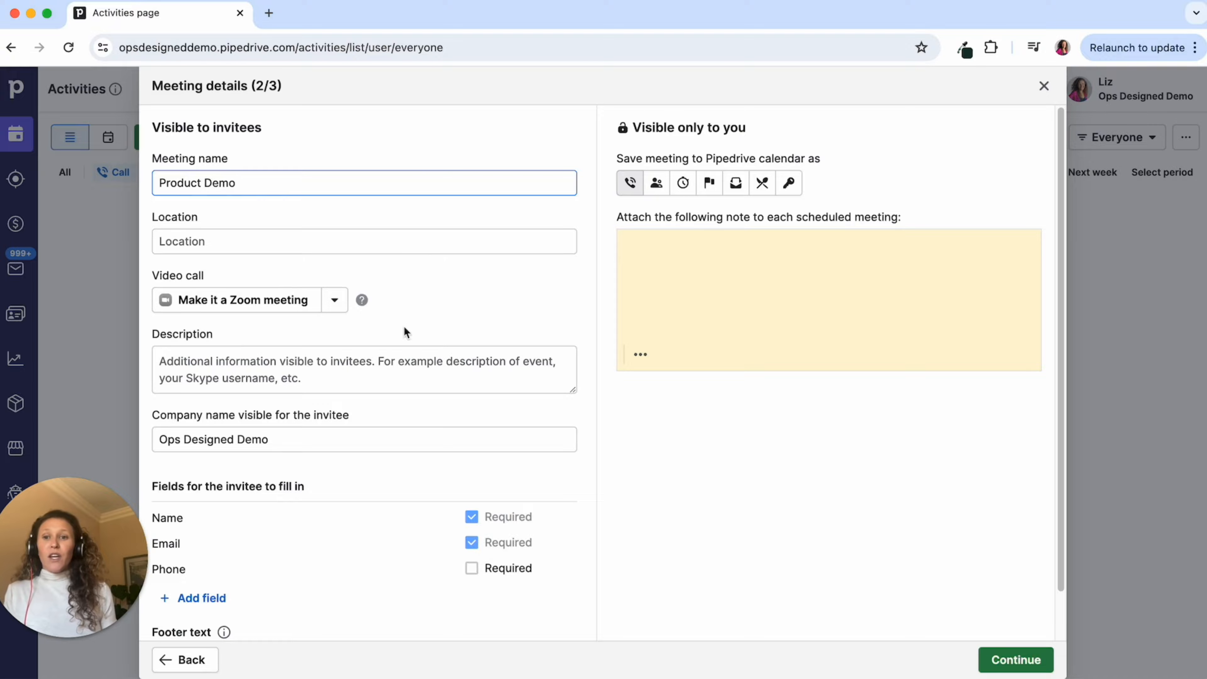
scroll(328, 278, down, 1)
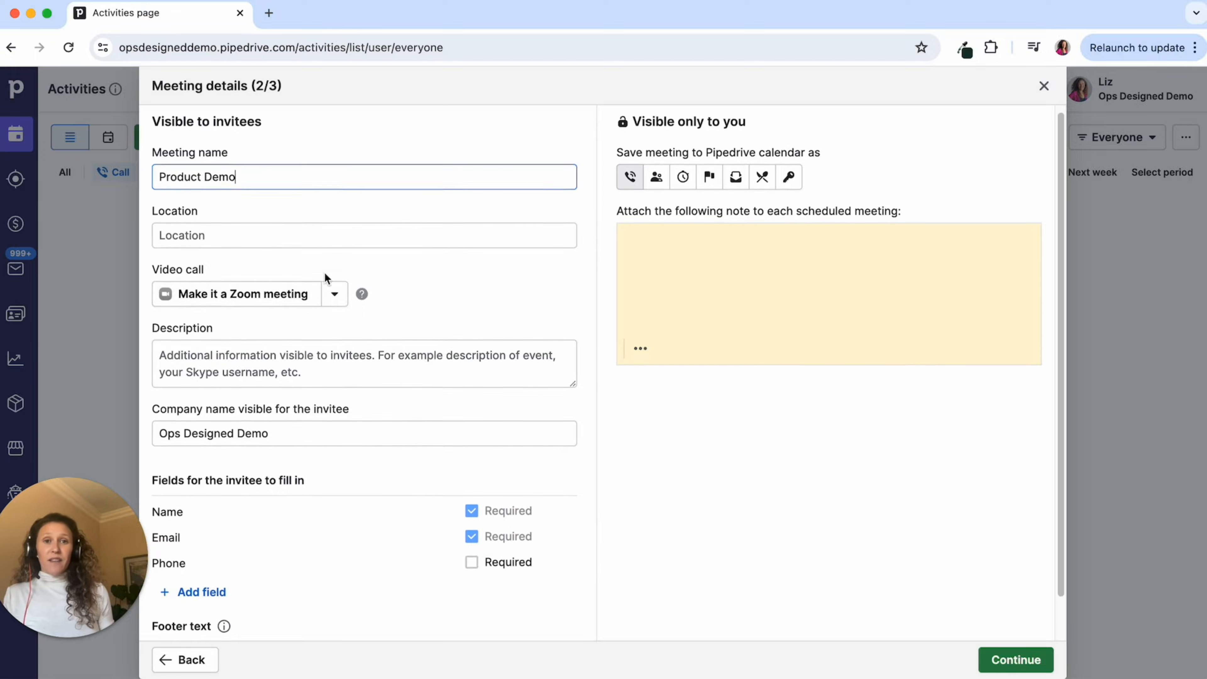
- Leave Product Demo without a Zoom or any other video call
click(250, 292)
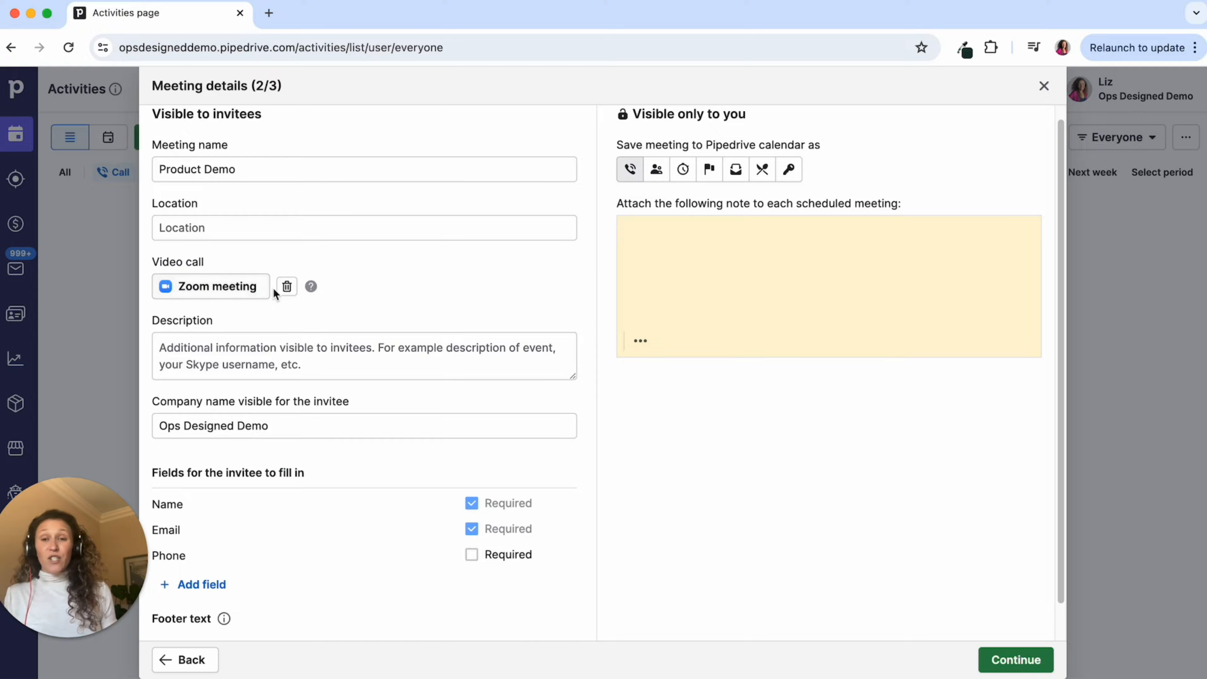
click(286, 286)
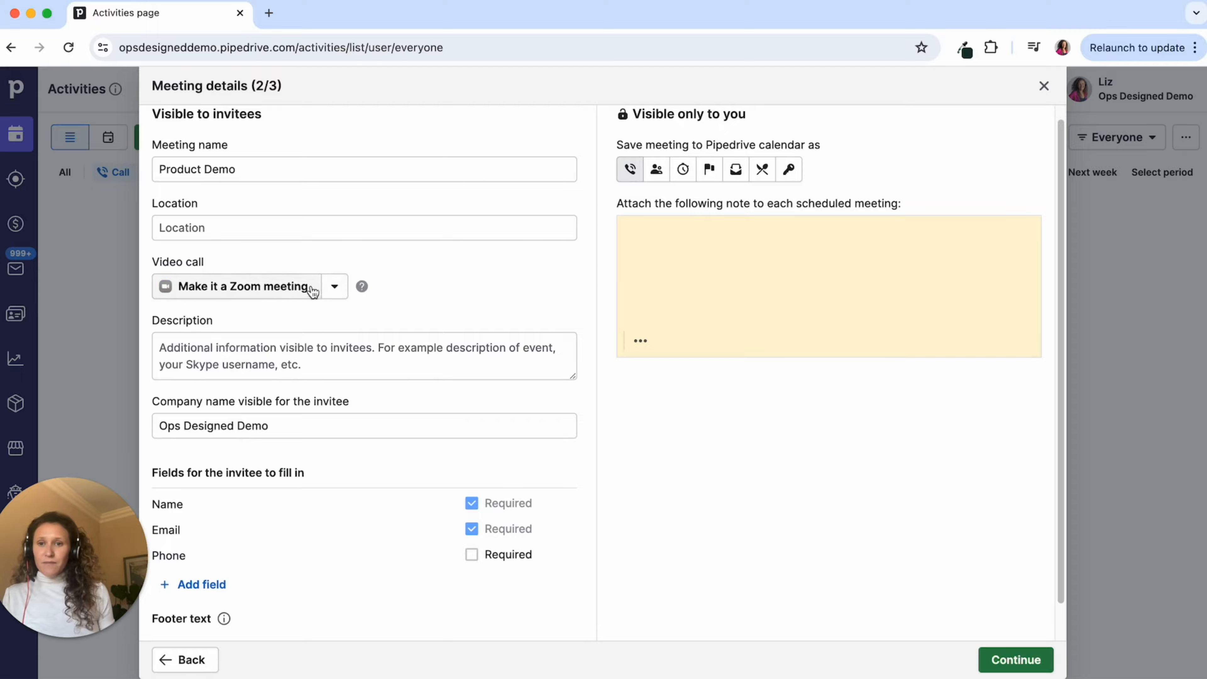
click(334, 286)
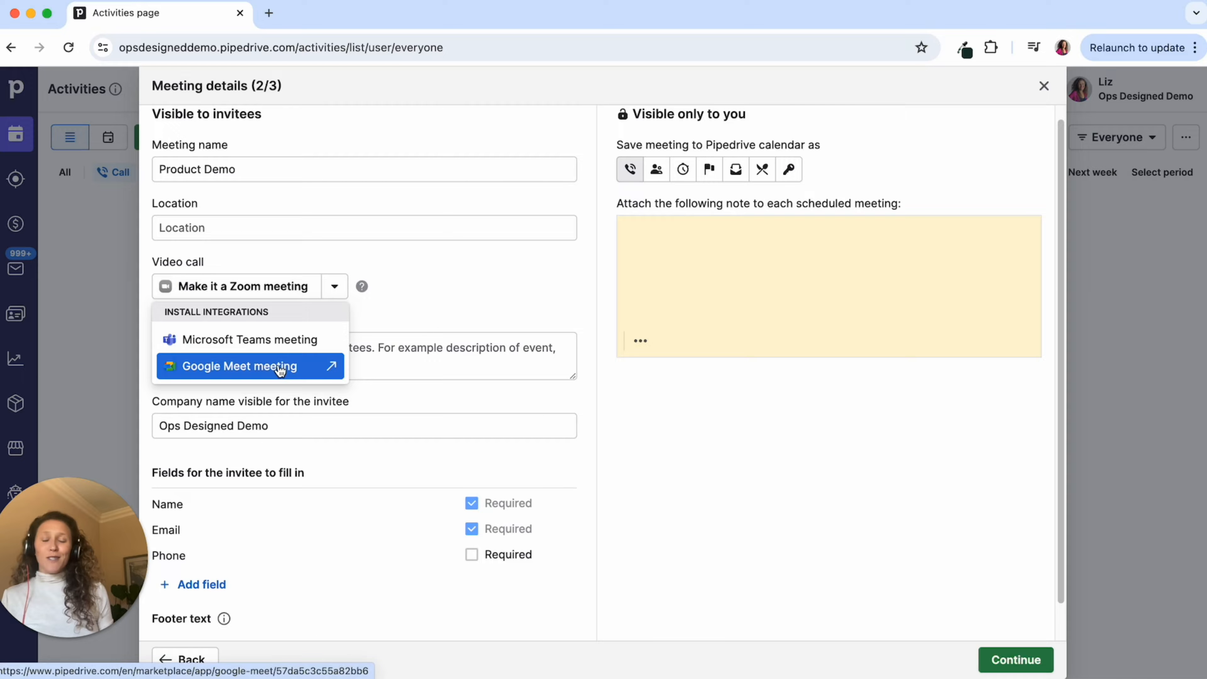
click(440, 294)
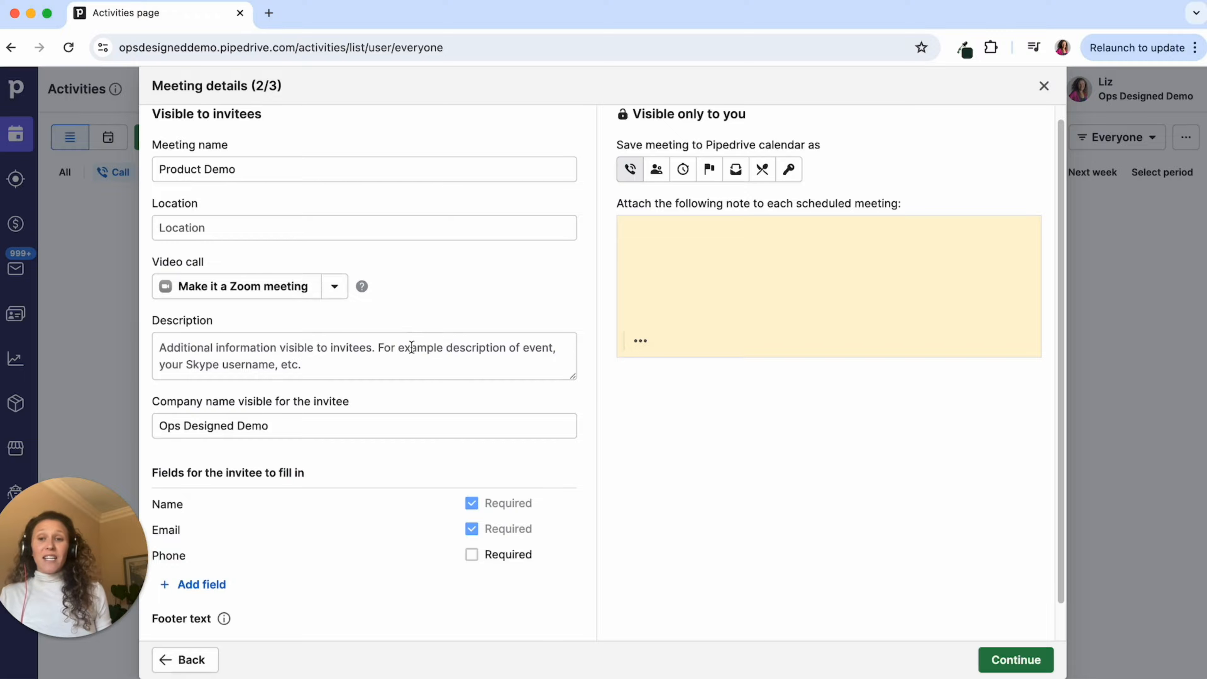
scroll(413, 341, down, 1)
scroll(413, 341, down, 3)
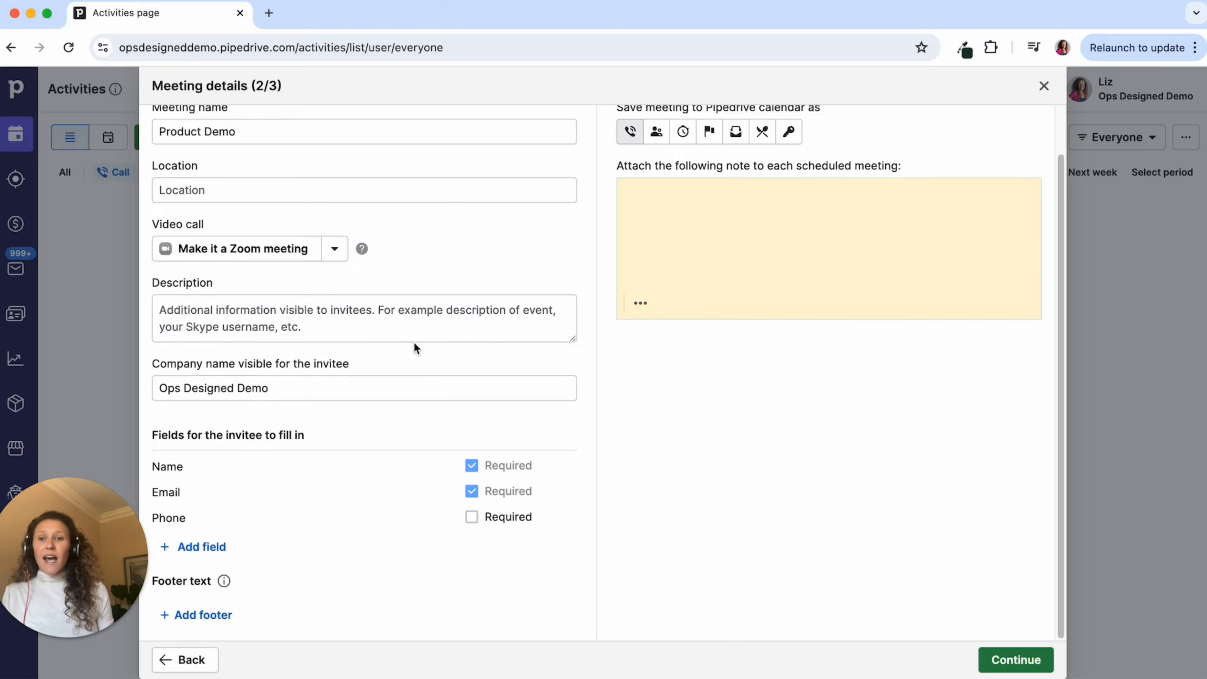
- Keep the invitee phone number field optional rather than required
triple_click(305, 385)
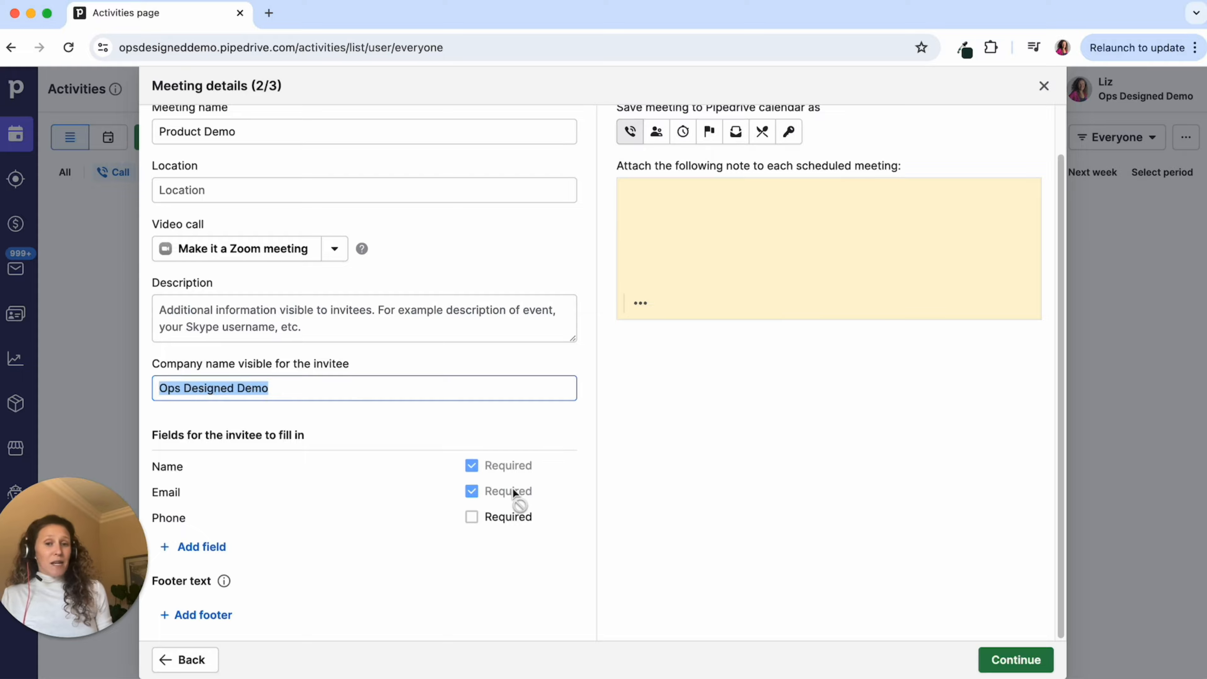
click(472, 520)
click(214, 547)
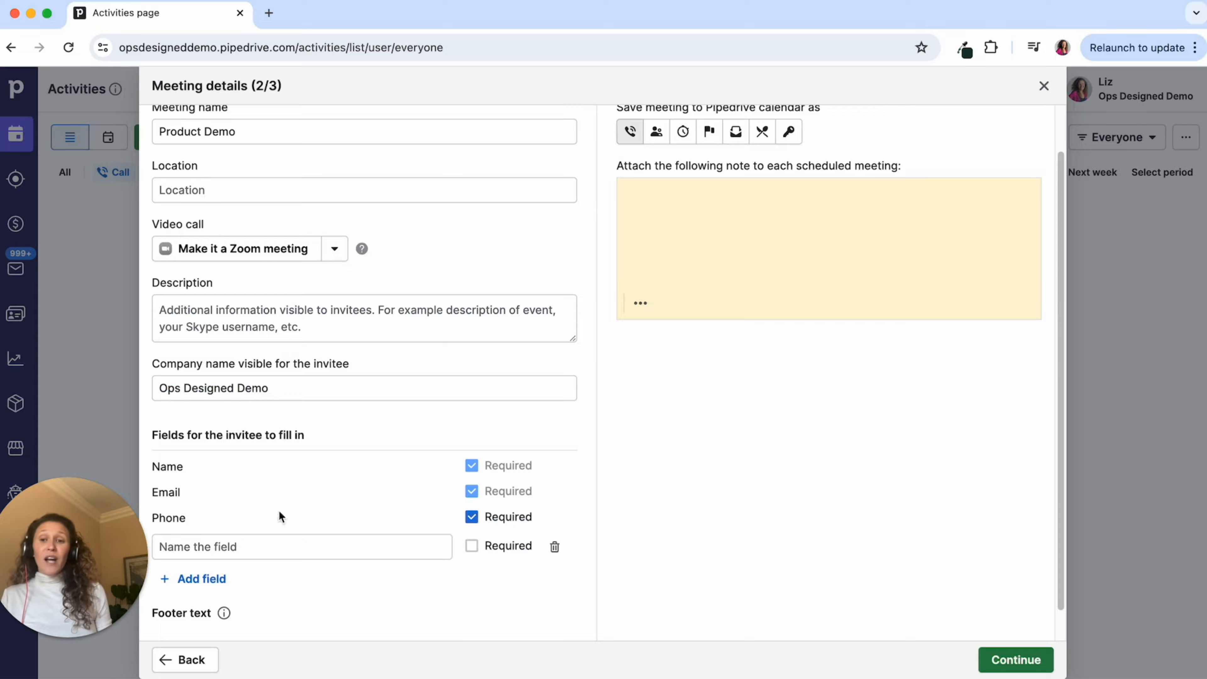
scroll(337, 472, down, 1)
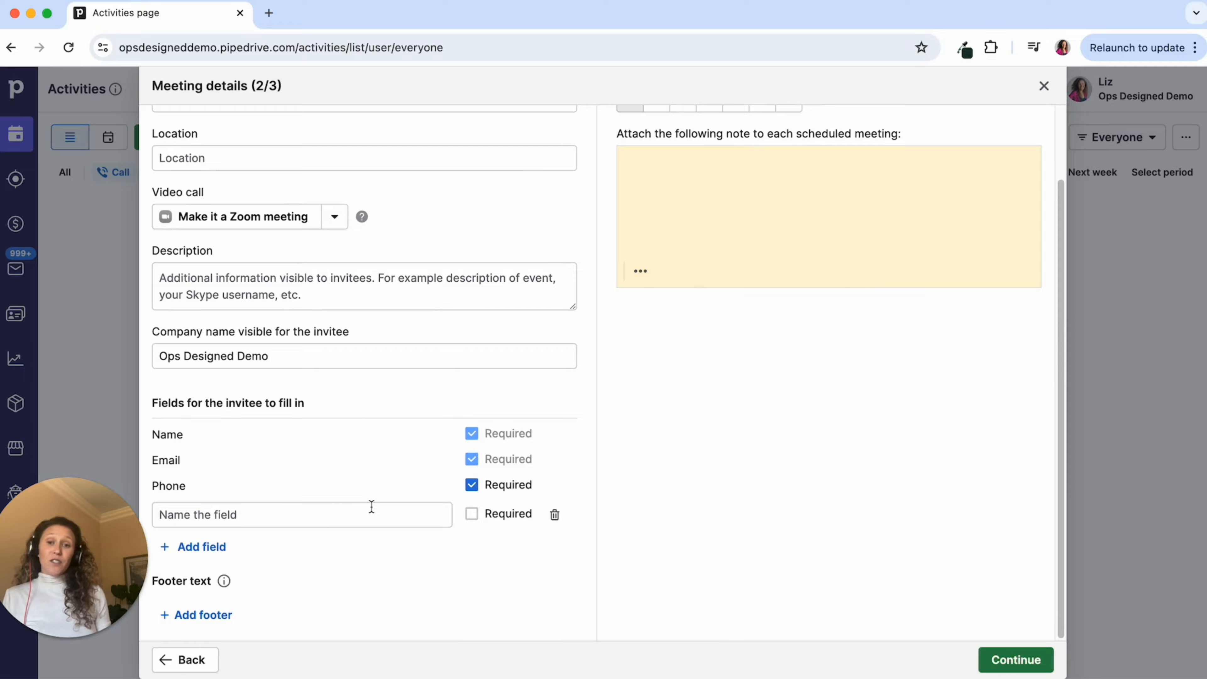
click(478, 487)
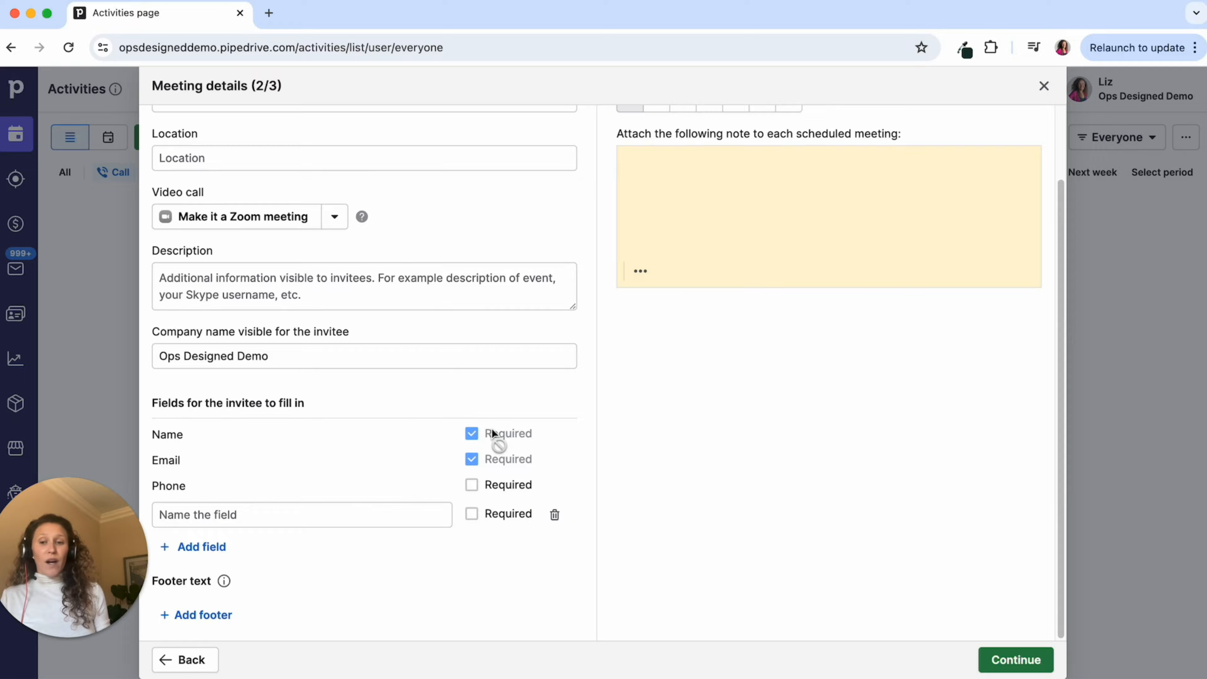
- Add an optional invitee field asking 'Anything else you'd like me to know in advance?'
click(402, 509)
text(Ad)
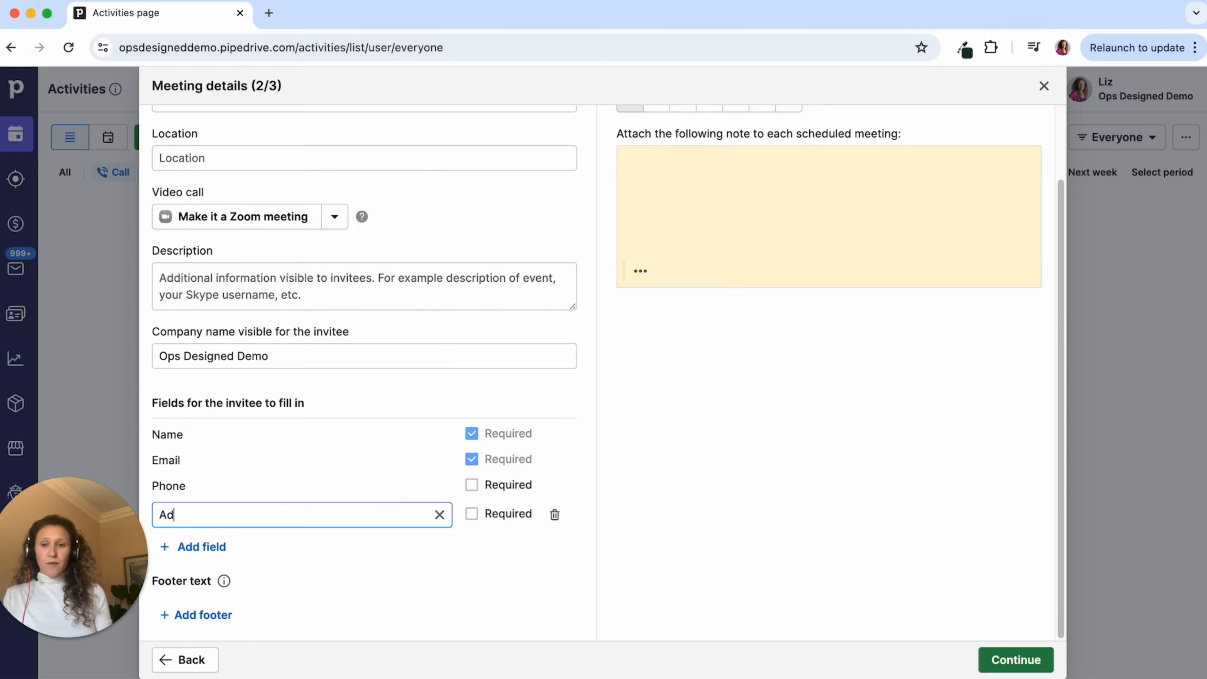
text(ditiona Notes)
key(BackSpace)
key(BackSpace)
key(BackSpace)
key(ctrl+a)
text(Anything else You)
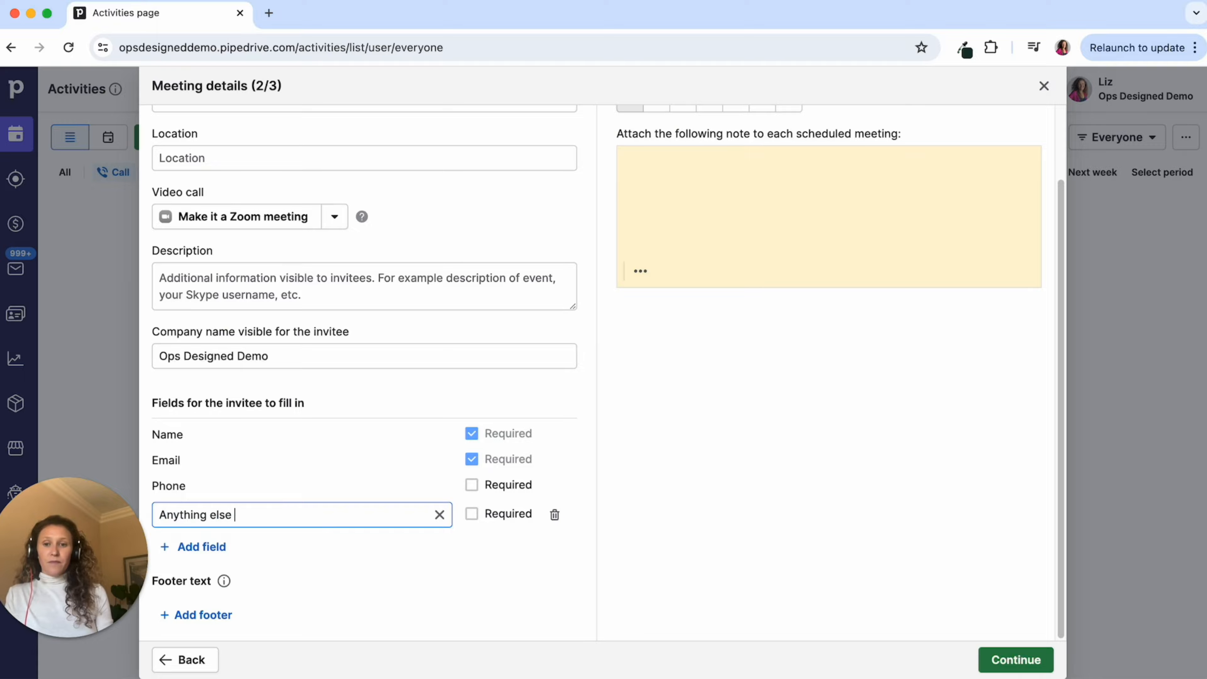
key(BackSpace)
key(BackSpace)
key(BackSpace)
text(you'd li)
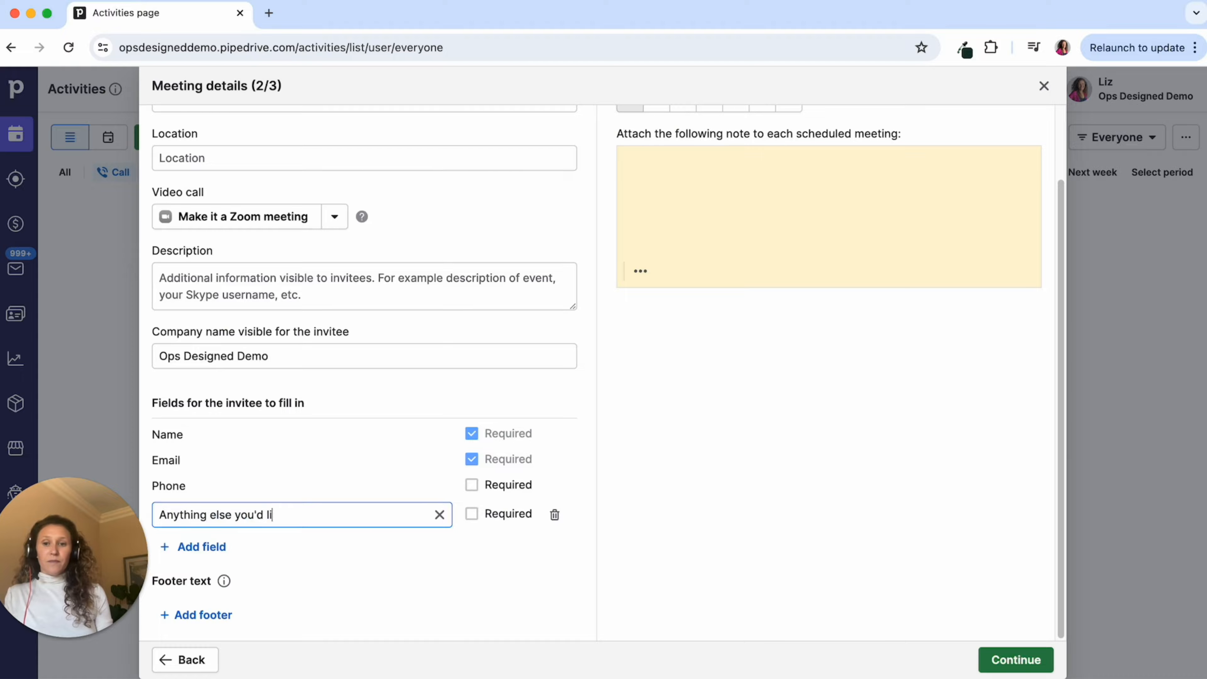
text(ke me to know i)
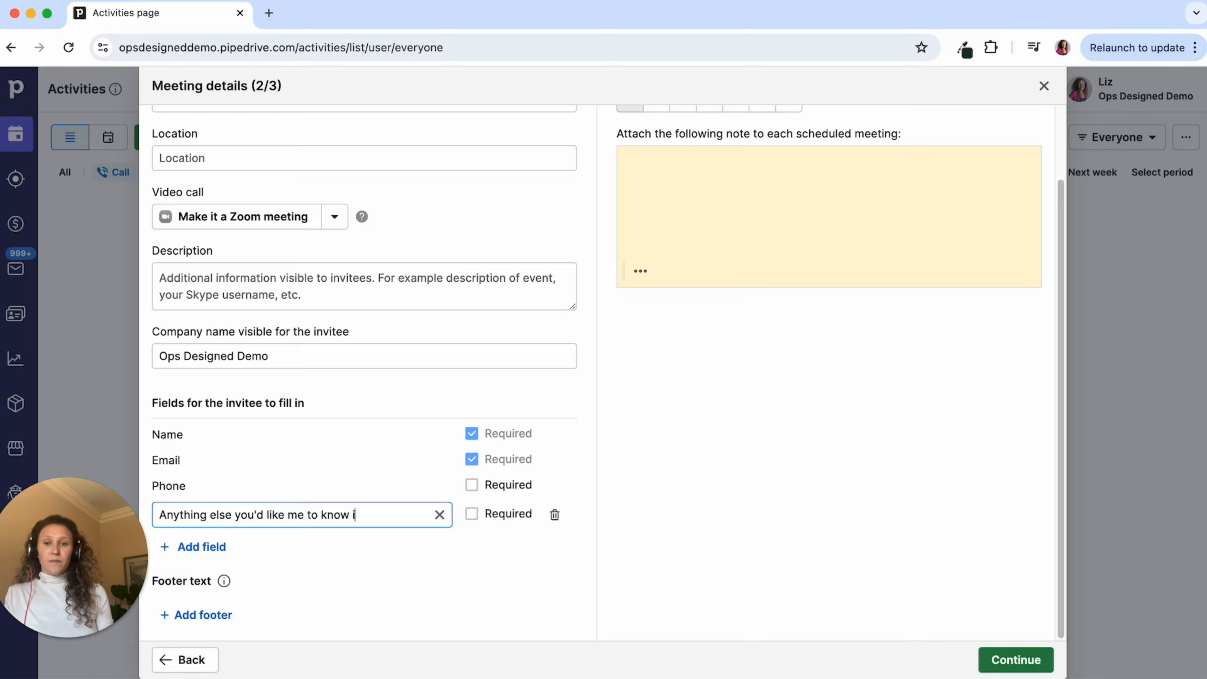
text(n advance)
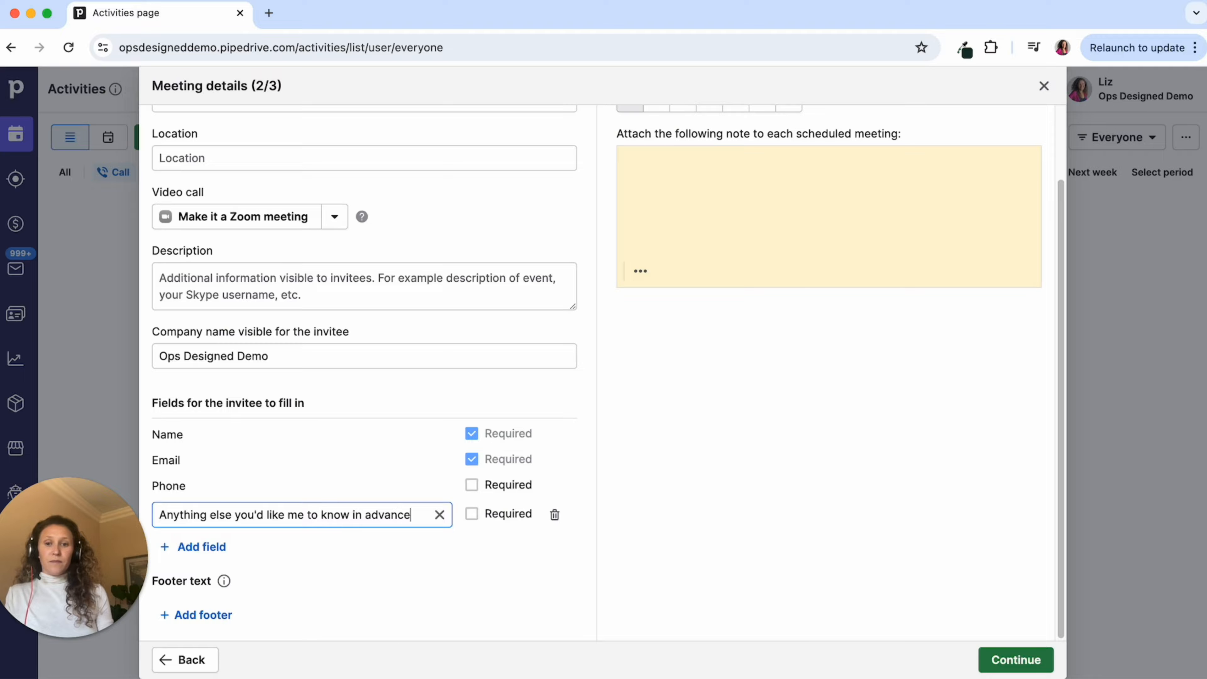
text(?)
click(739, 494)
scroll(740, 495, up, 3)
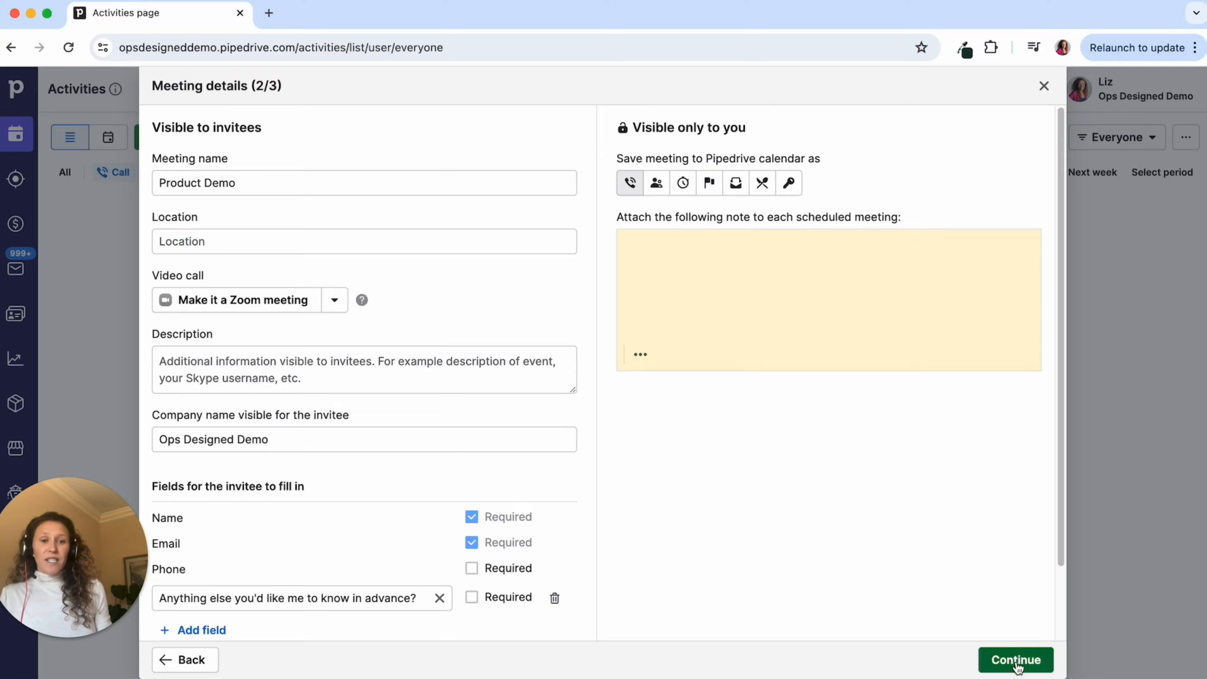
- Copy the Product Demo share link, finish the setup, and close General availability
click(1010, 663)
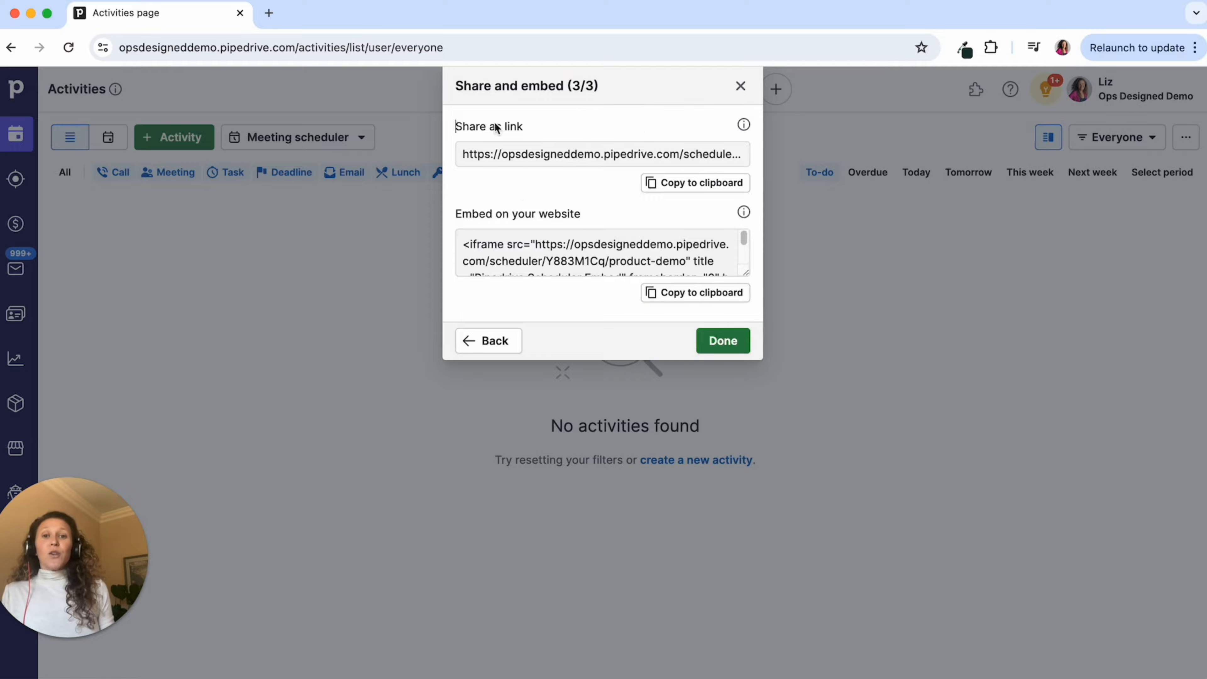
click(672, 185)
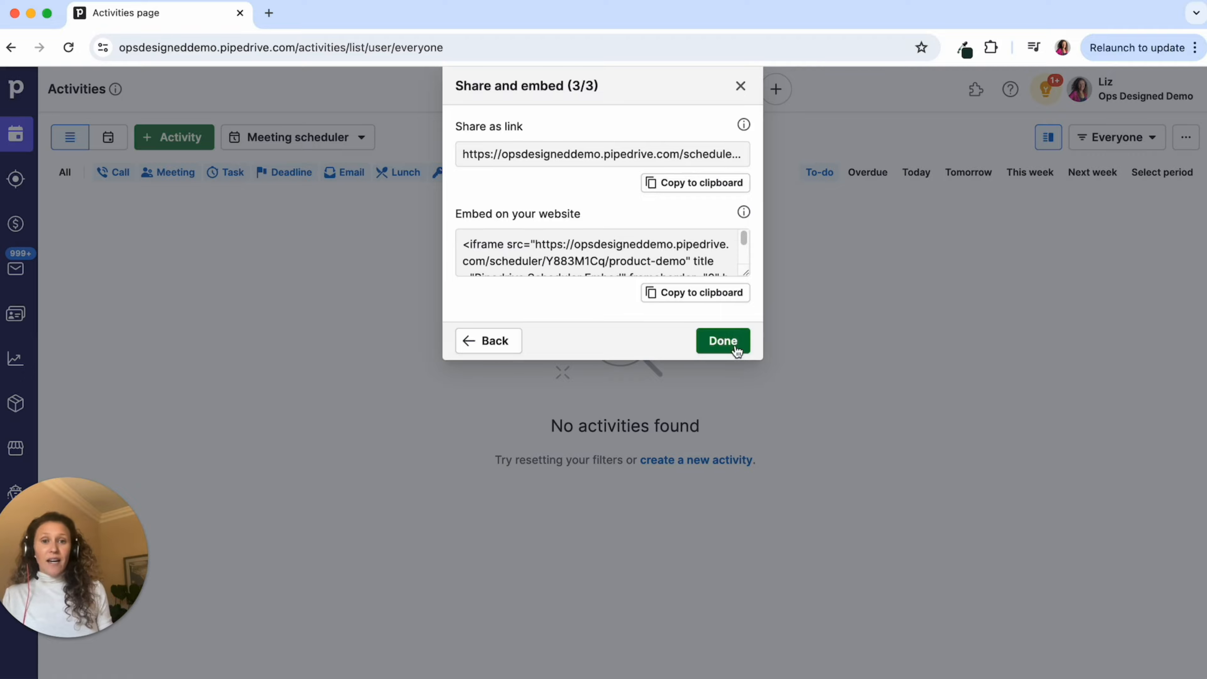
click(722, 341)
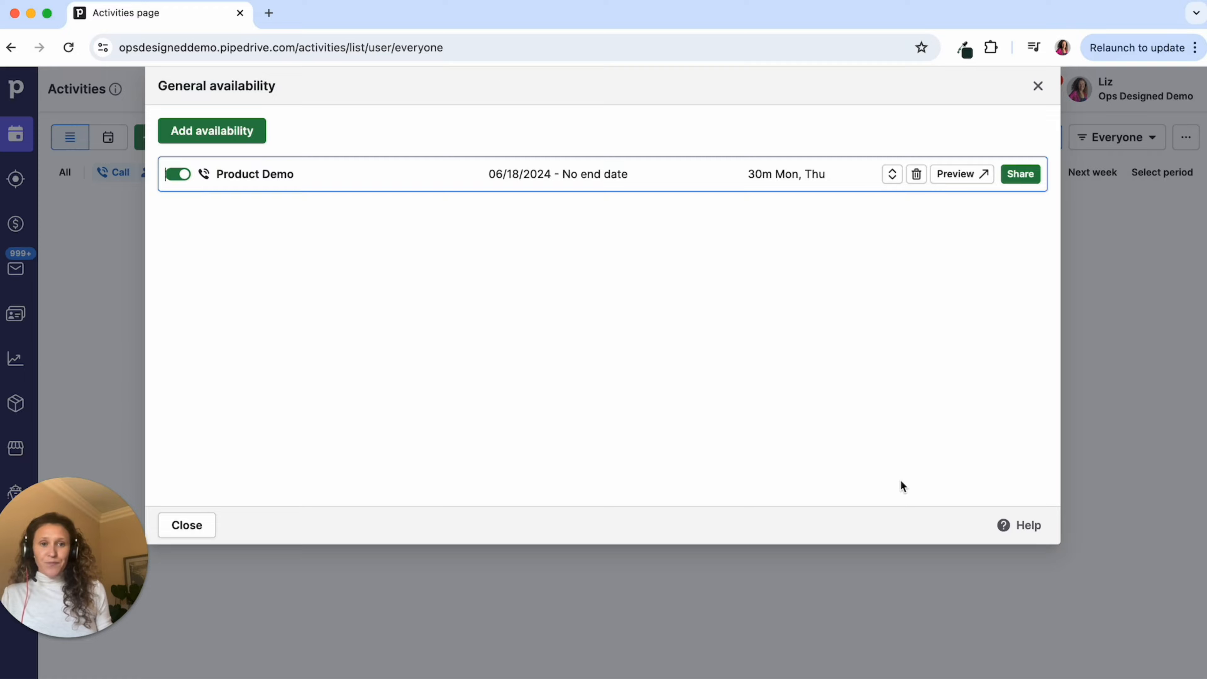
click(1038, 86)
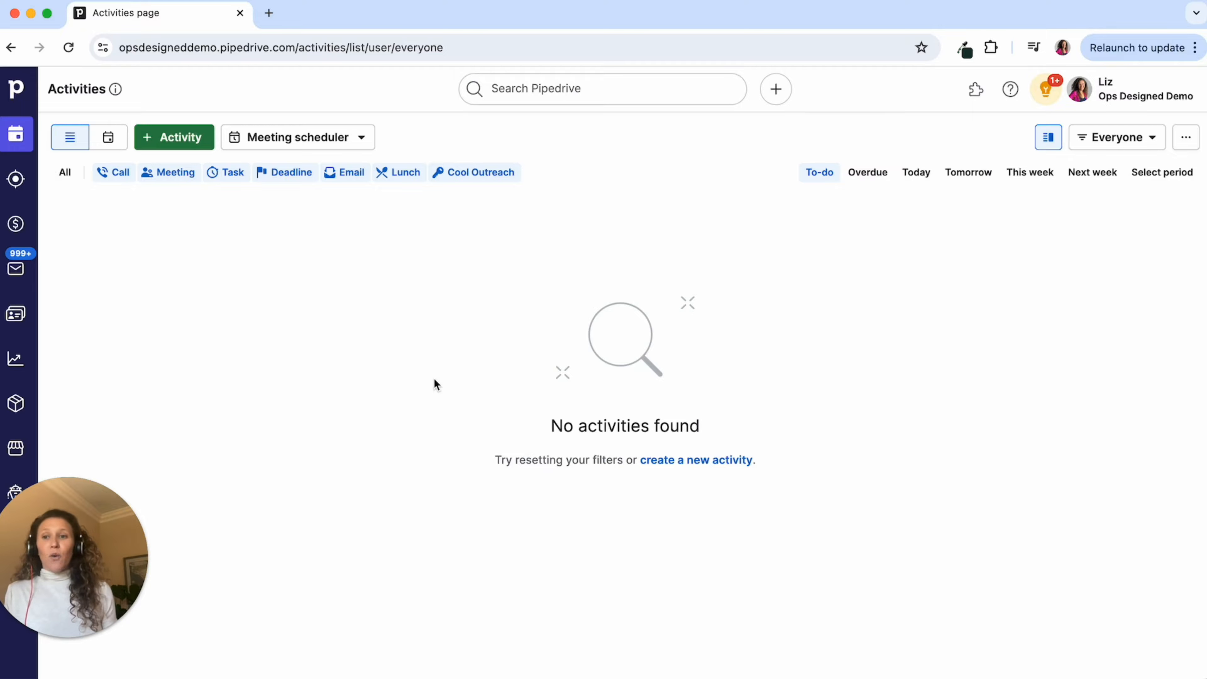
- From a new Sales Inbox email, go to Manage templates and add a new template
click(16, 269)
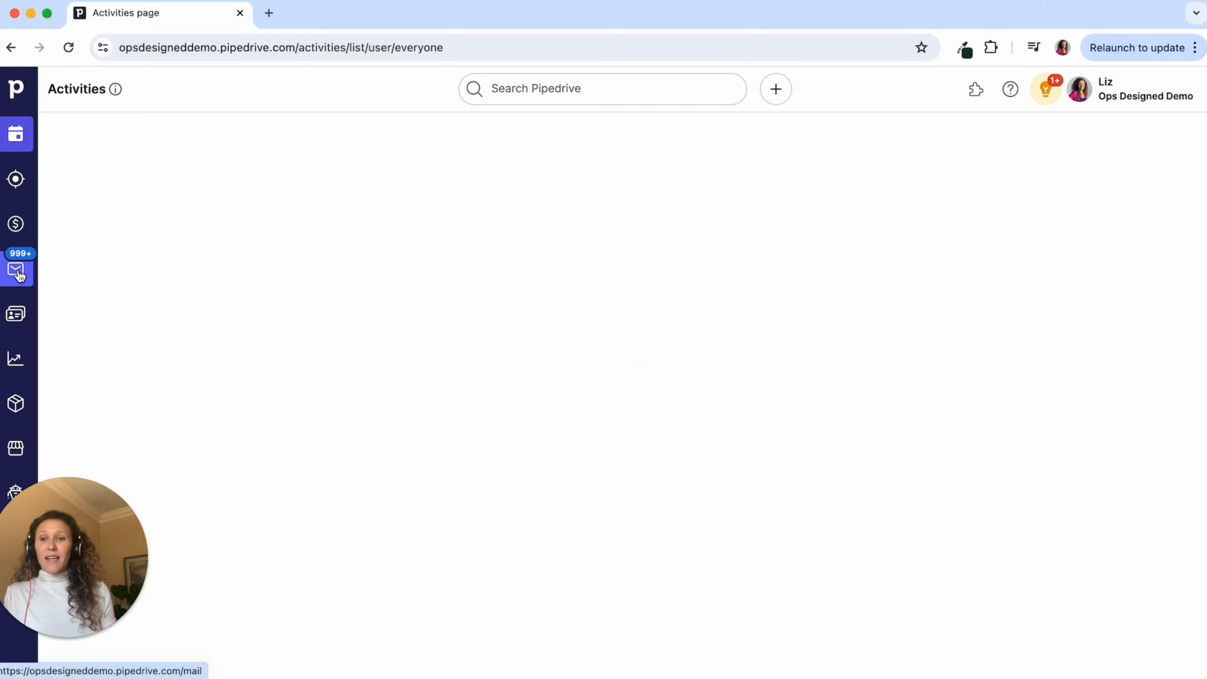
click(147, 124)
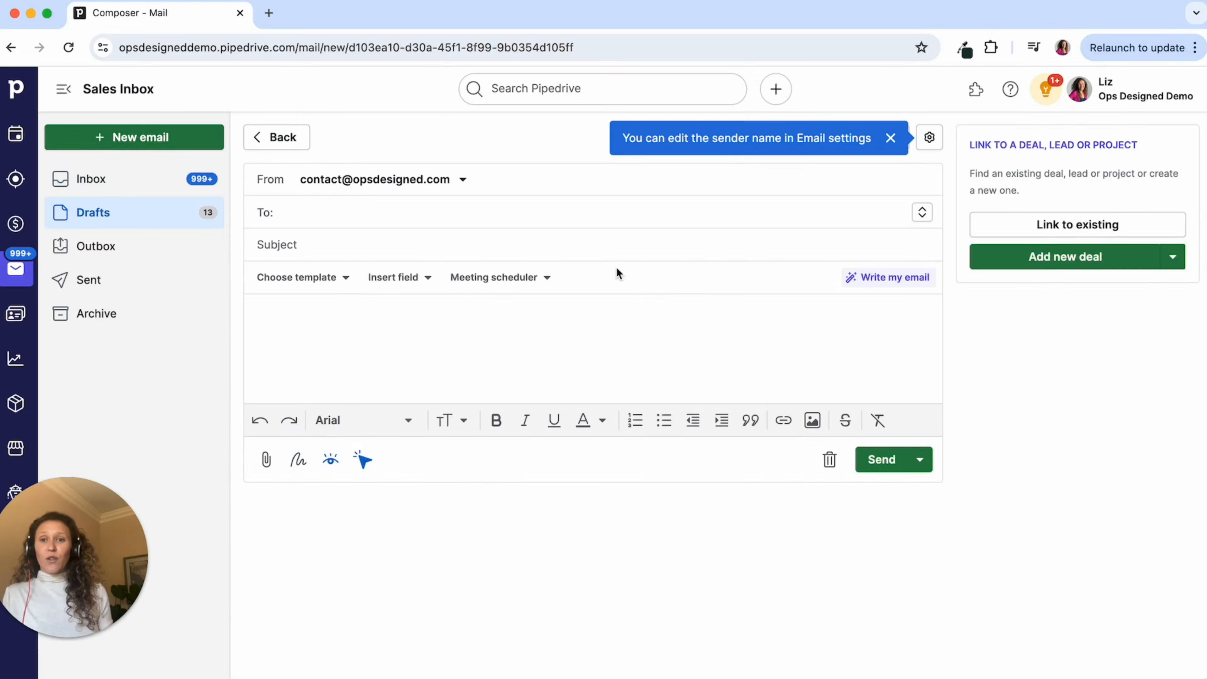
click(324, 278)
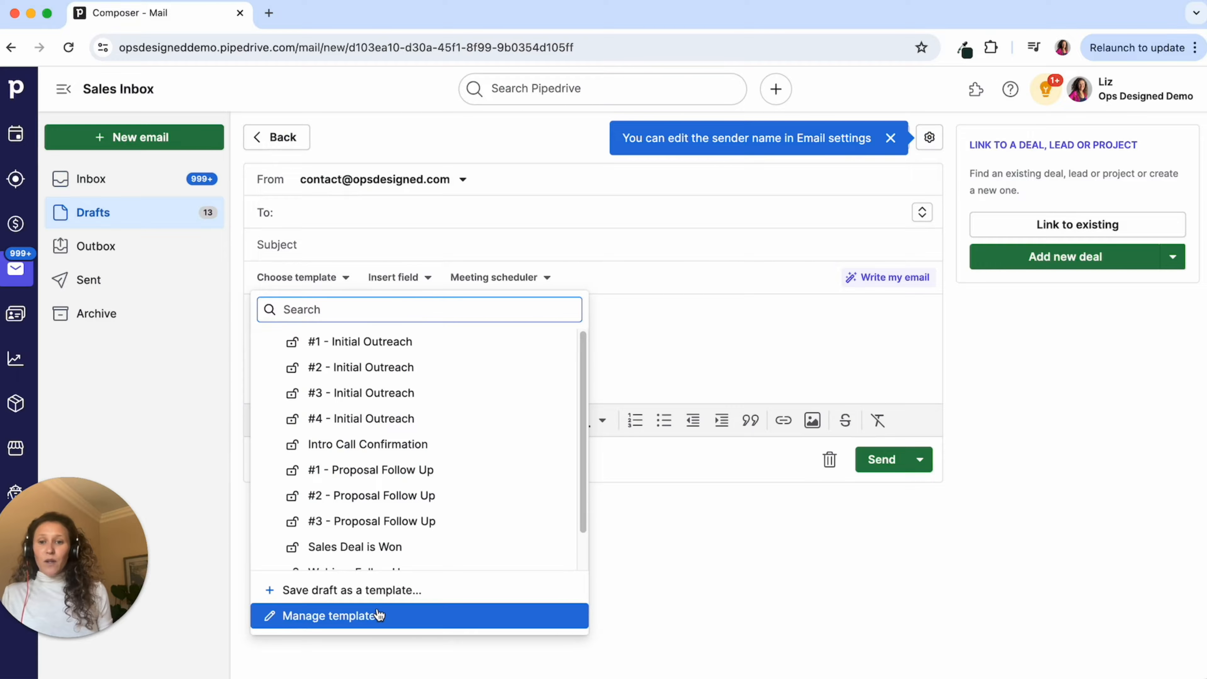
click(378, 616)
click(344, 169)
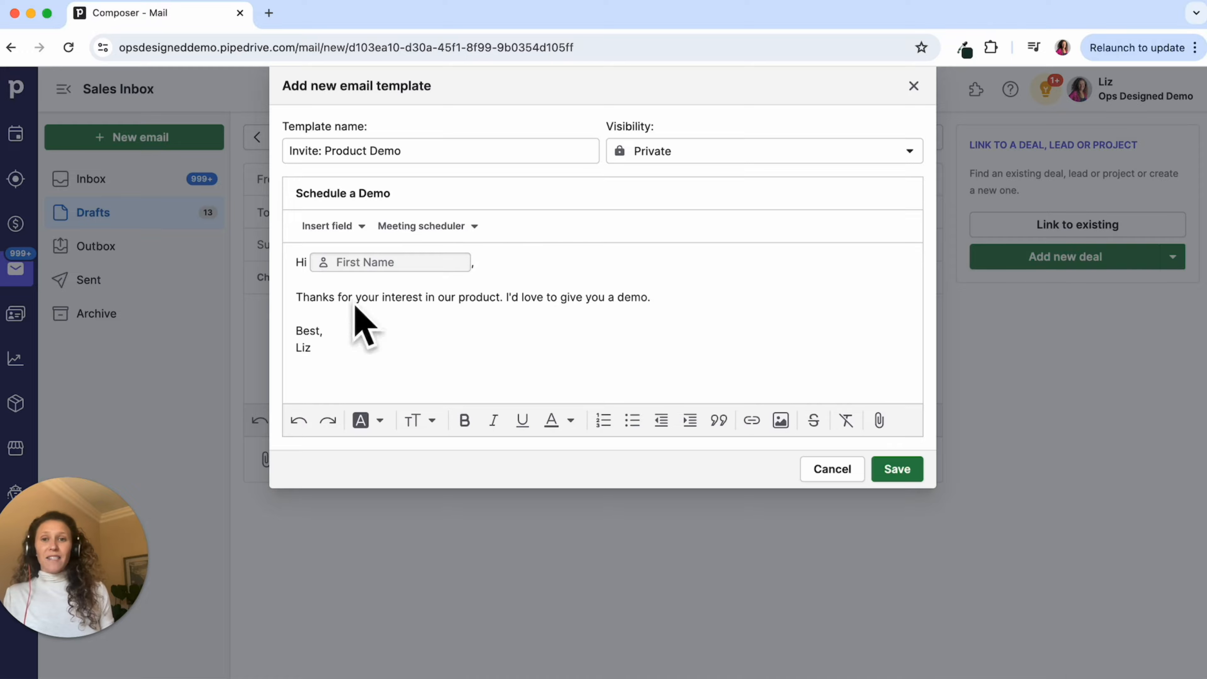
- Insert the Product Demo booking link into the template body and paste its scheduler URL
click(472, 232)
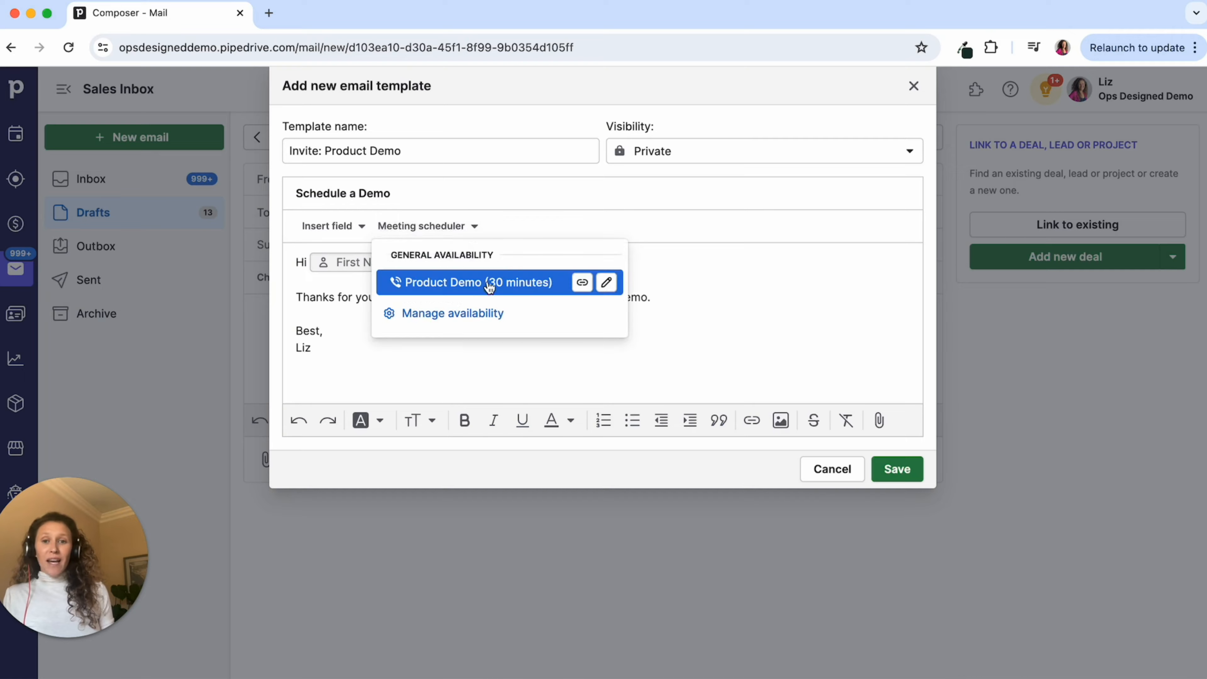
click(483, 292)
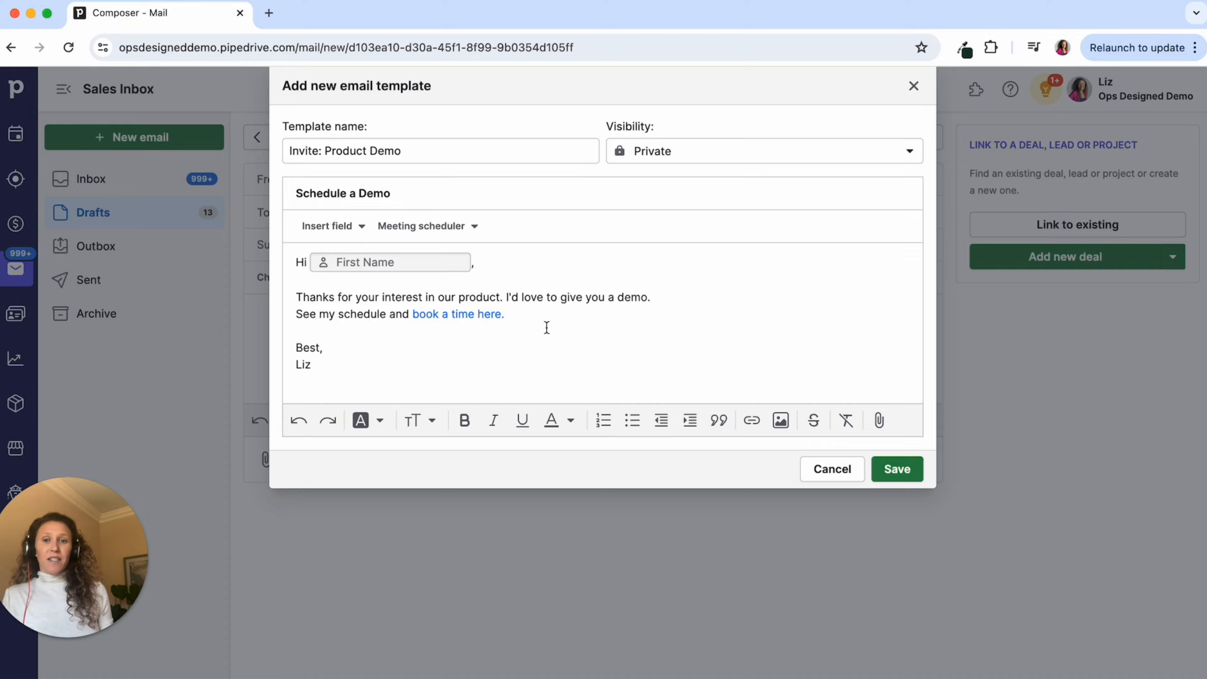
click(428, 227)
click(692, 325)
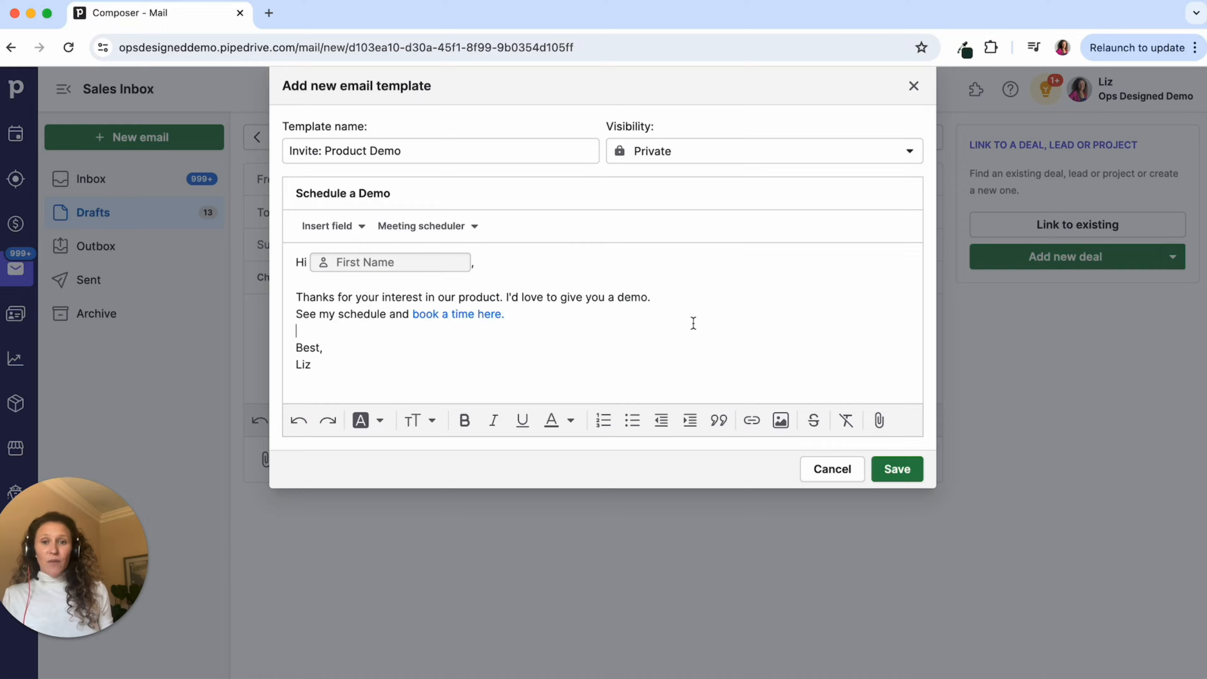
drag(525, 316, 293, 315)
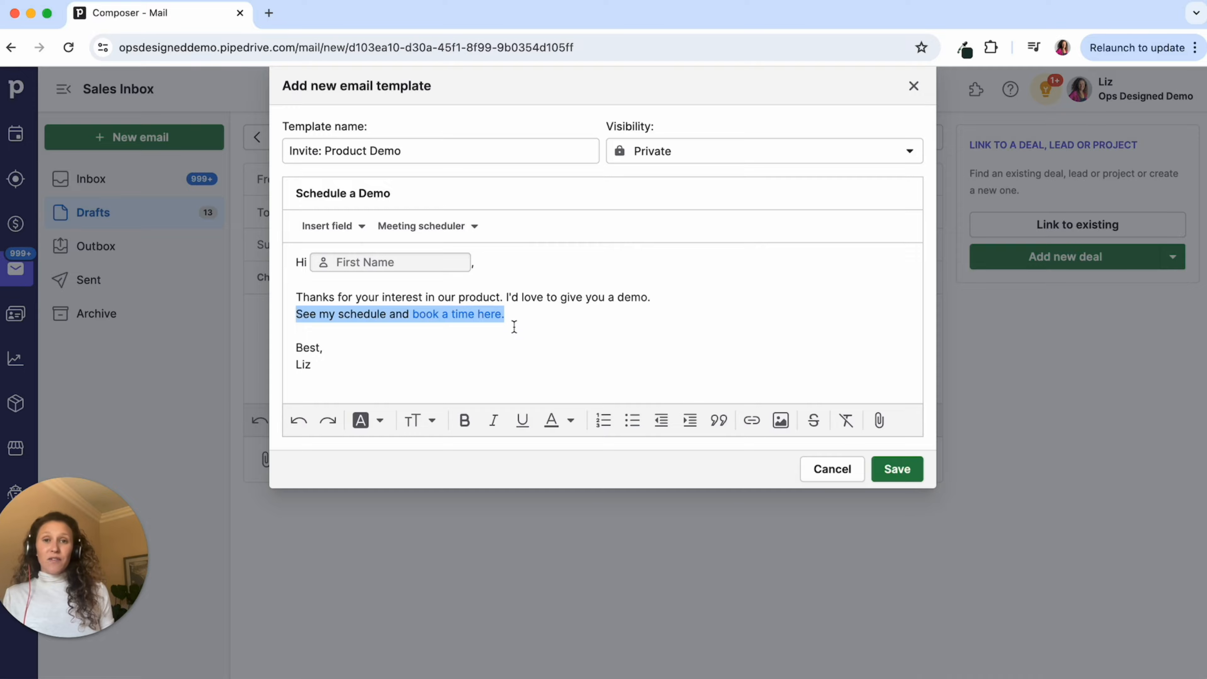
click(476, 316)
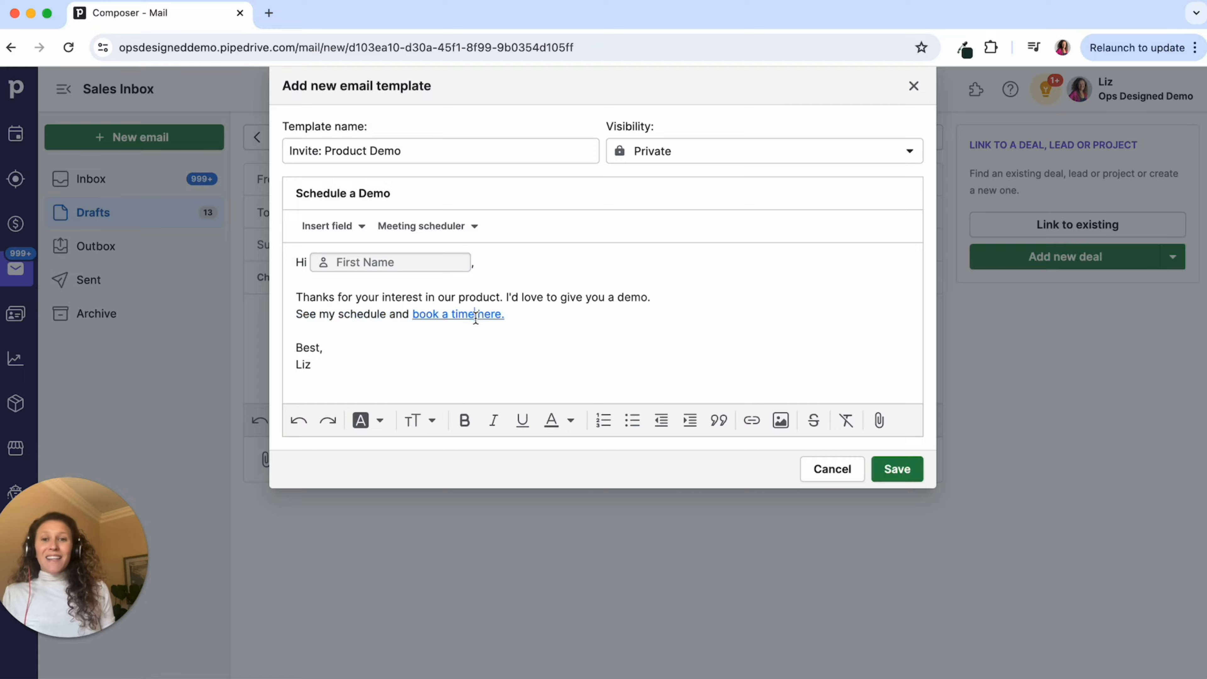
click(476, 316)
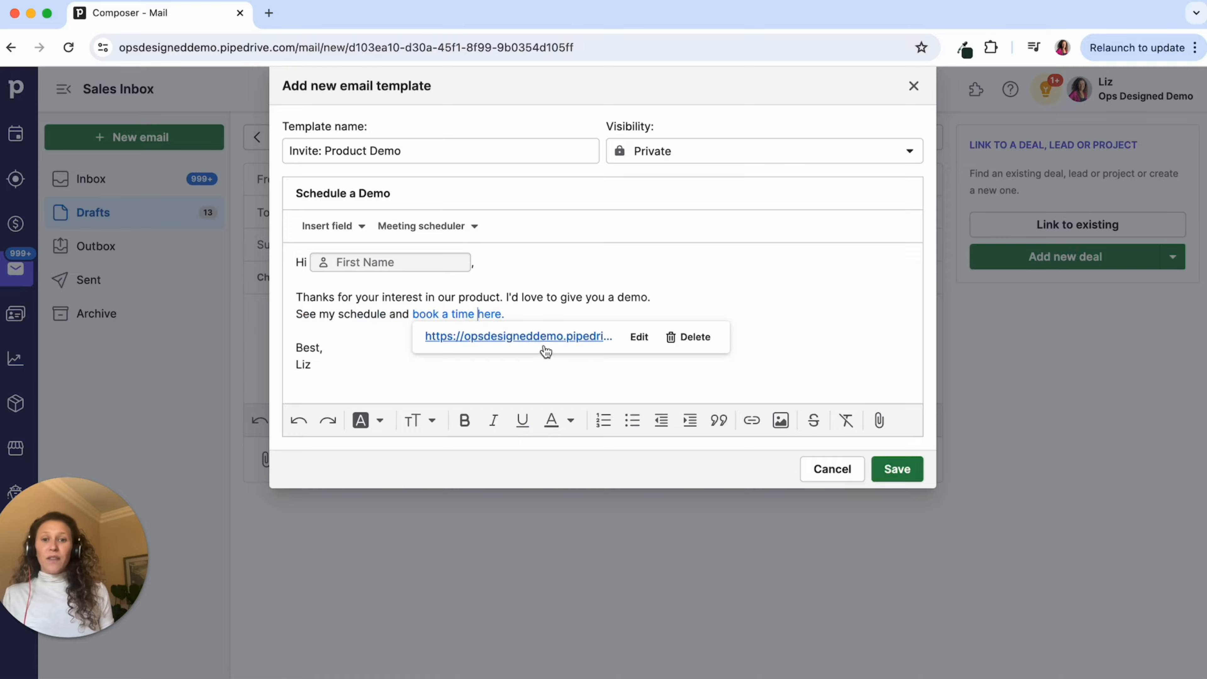
click(569, 311)
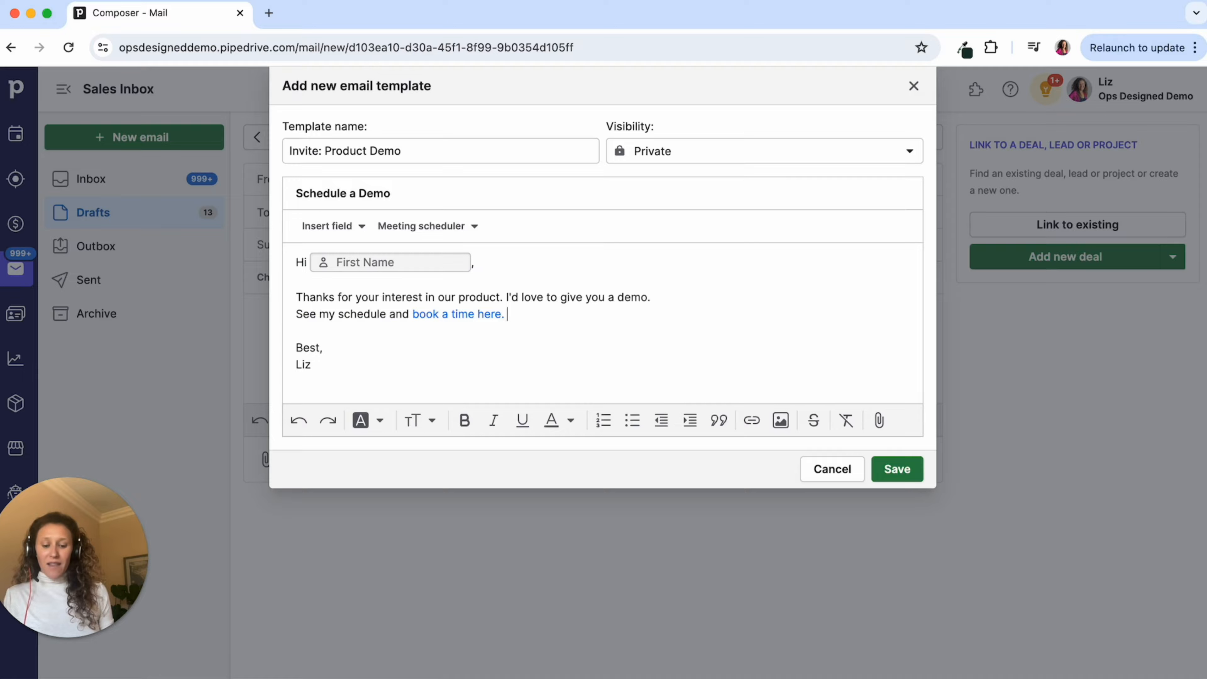
key(super+v)
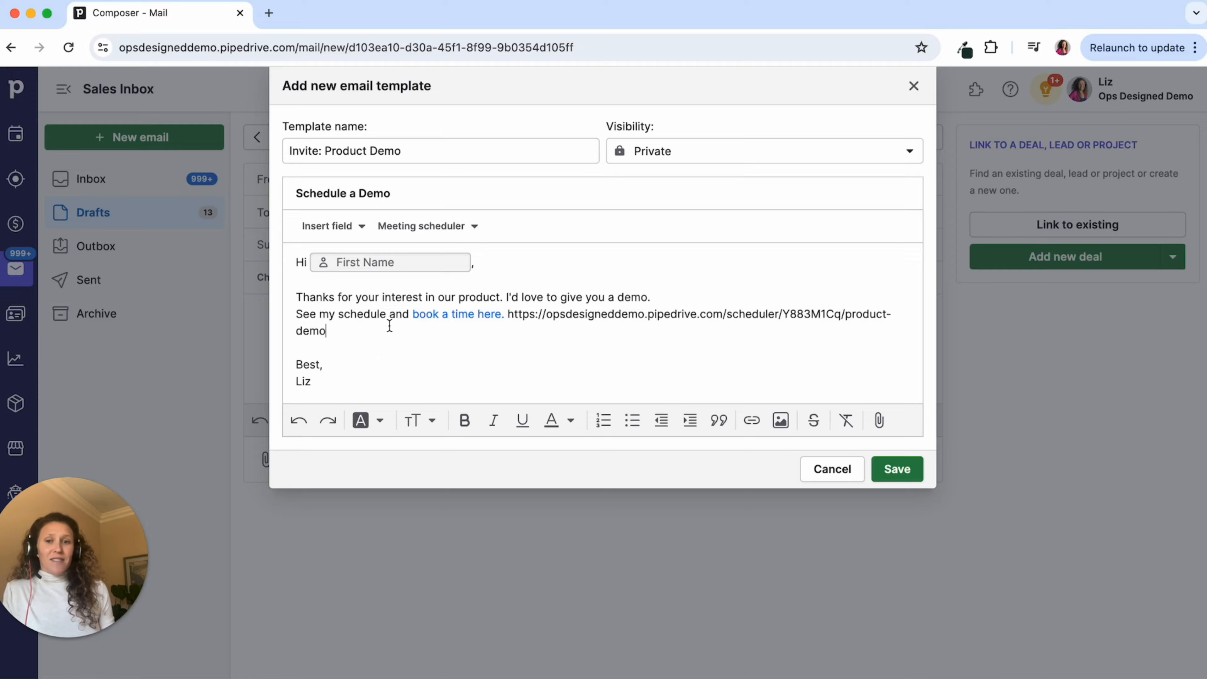
- Add 'Please feel free to book a time using this link.', hyperlinked, and delete 'See my schedule'
click(670, 301)
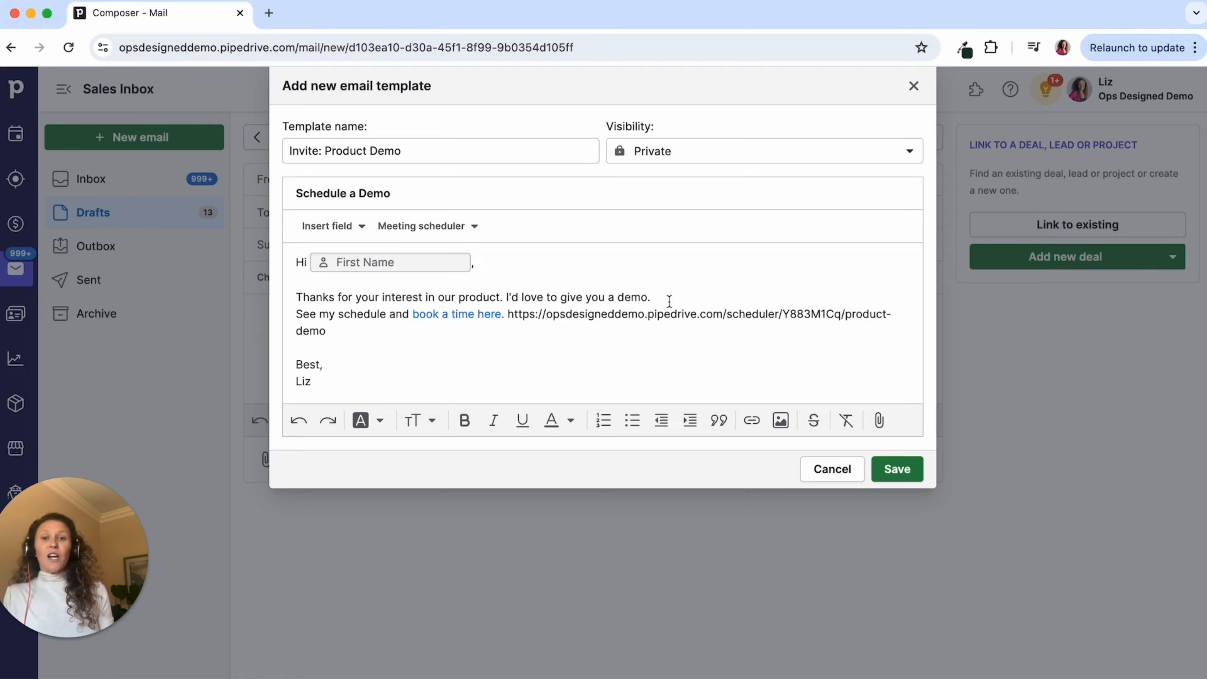
text(Please feel free to book a time using this link.)
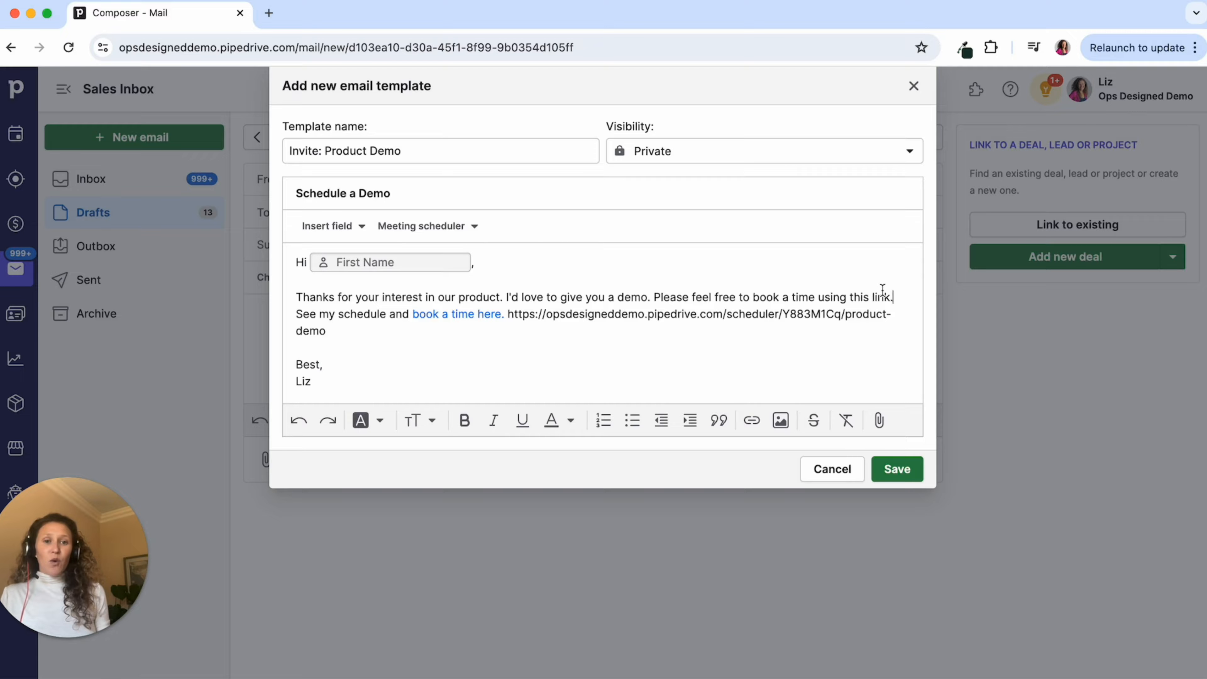
drag(891, 297, 819, 298)
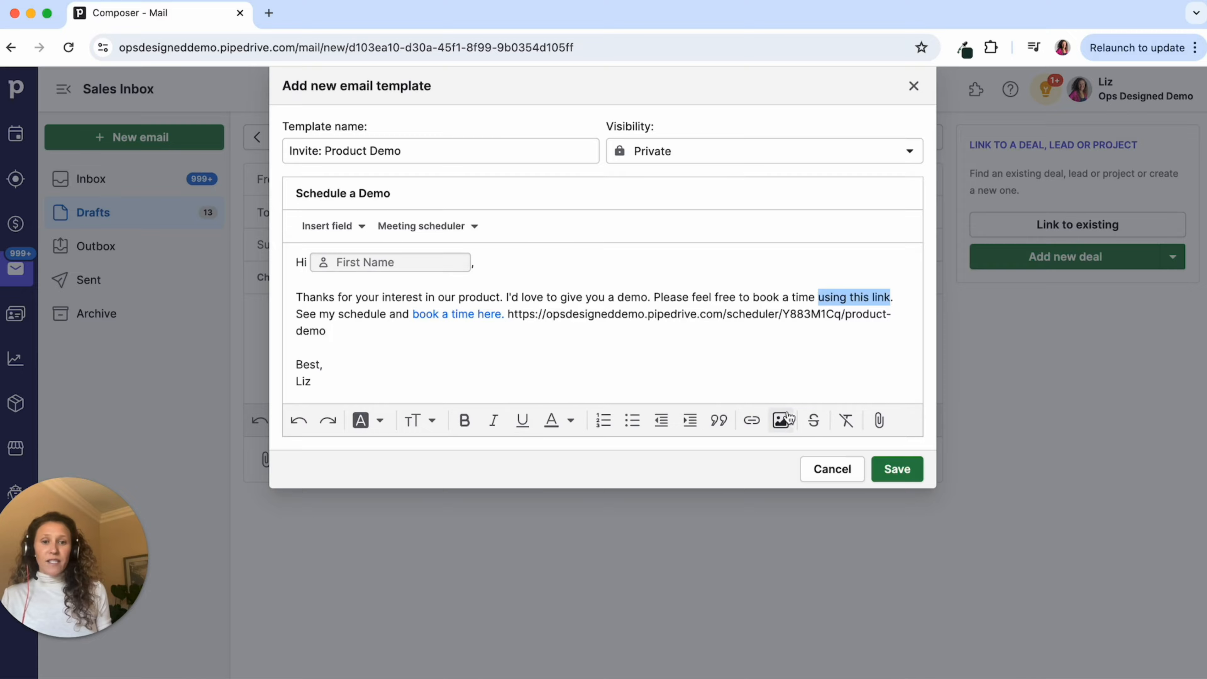
click(751, 420)
key(super+v)
click(1069, 437)
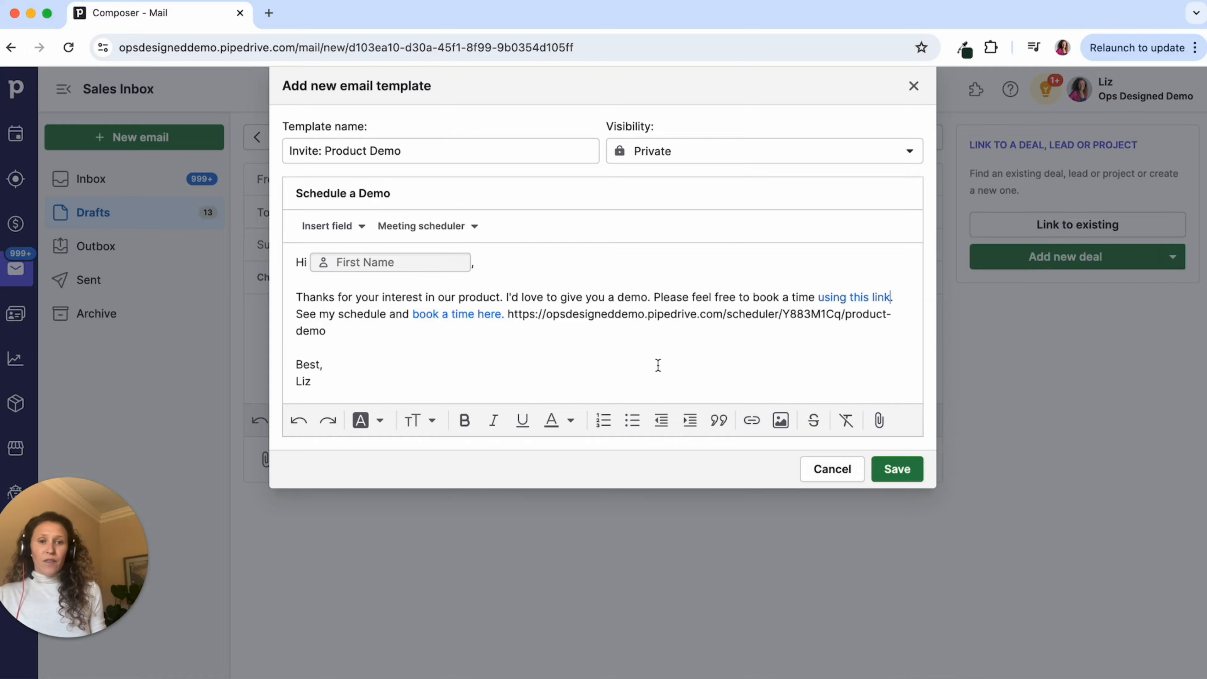
drag(369, 342, 297, 262)
key(BackSpace)
key(BackSpace)
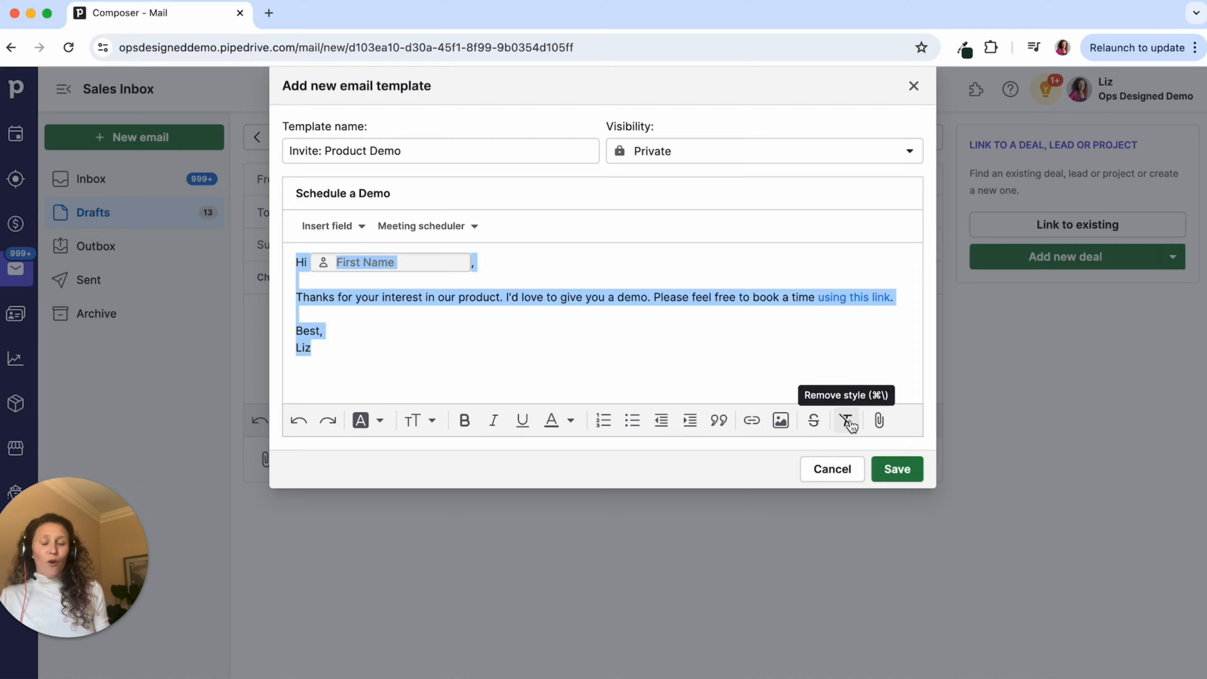
- Set the template text to 14 Normal Sans serif and save Invite: Product Demo
click(433, 421)
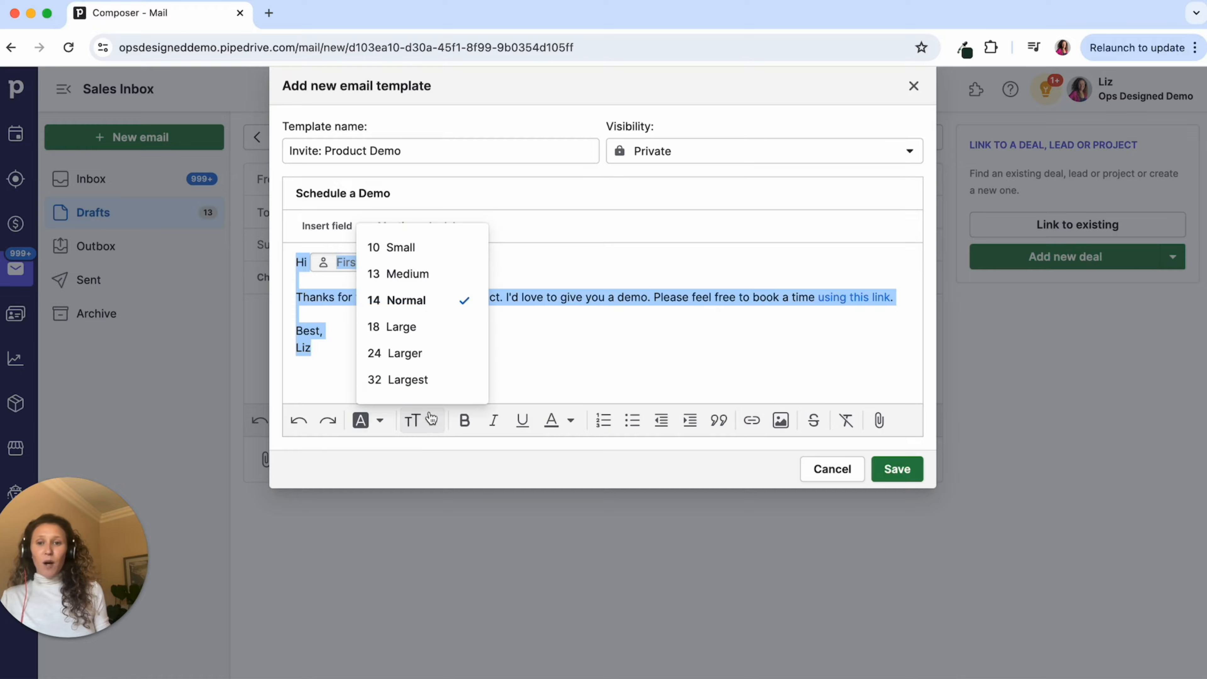
click(404, 300)
click(364, 420)
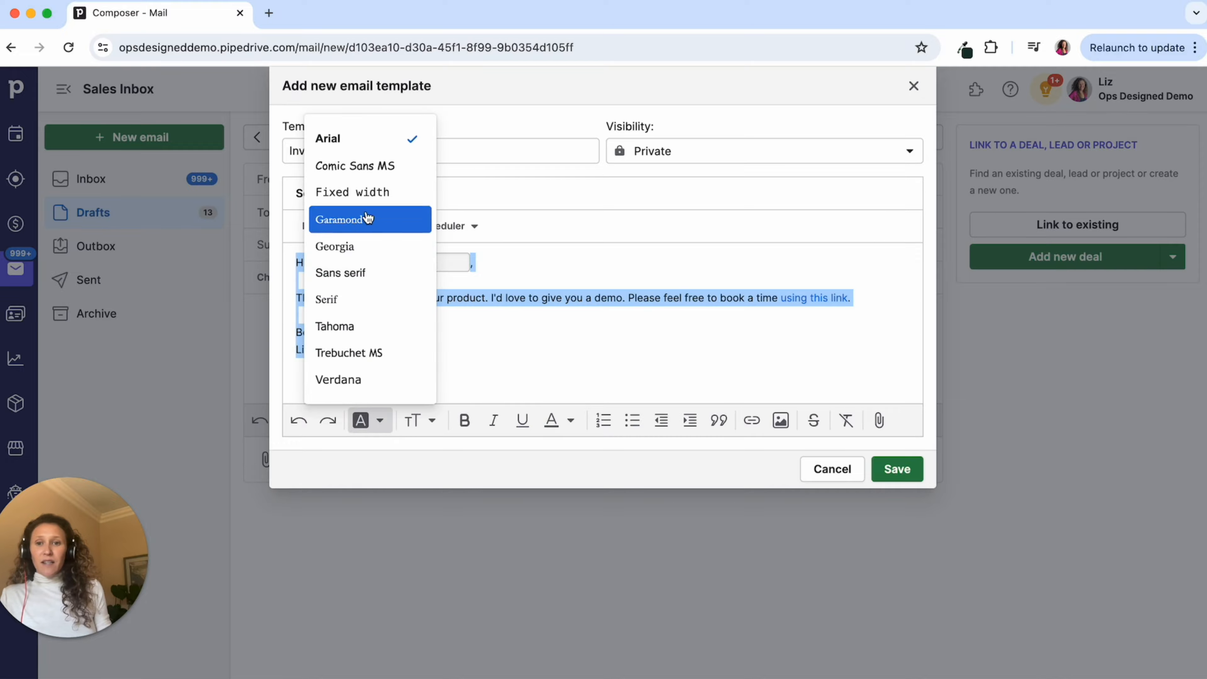
click(367, 272)
click(480, 372)
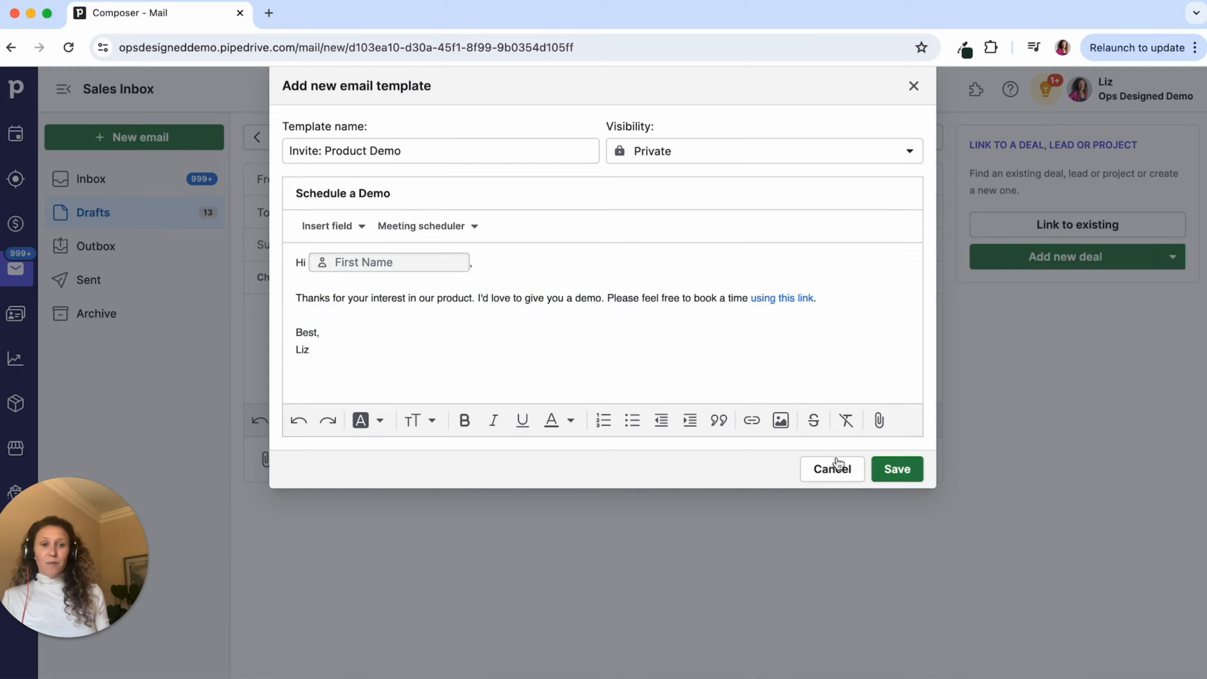
click(903, 474)
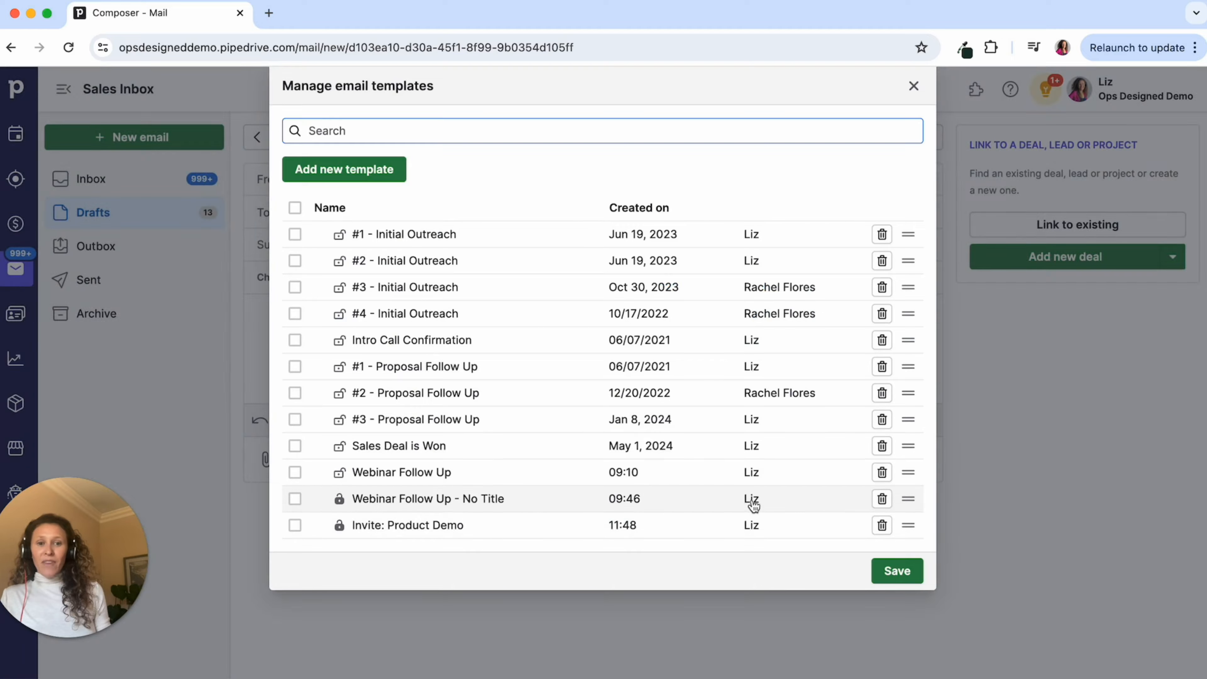
click(911, 88)
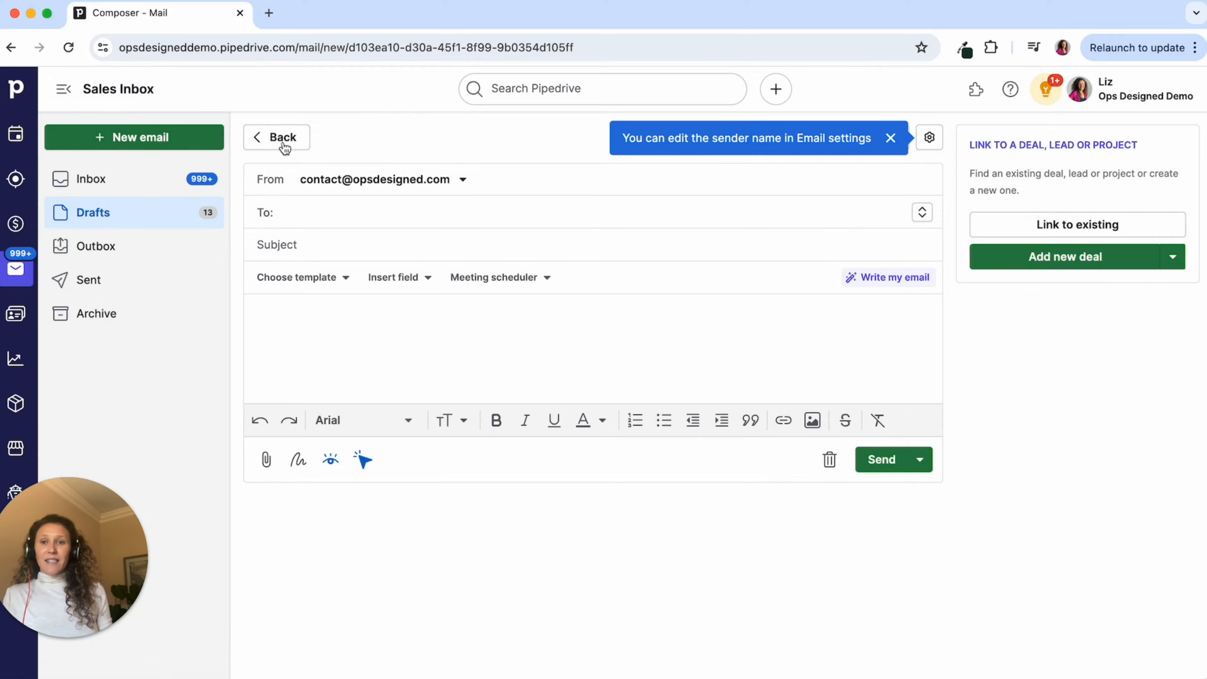
- Address the email to the contact, apply the Invite: Product Demo template, and send it
click(320, 214)
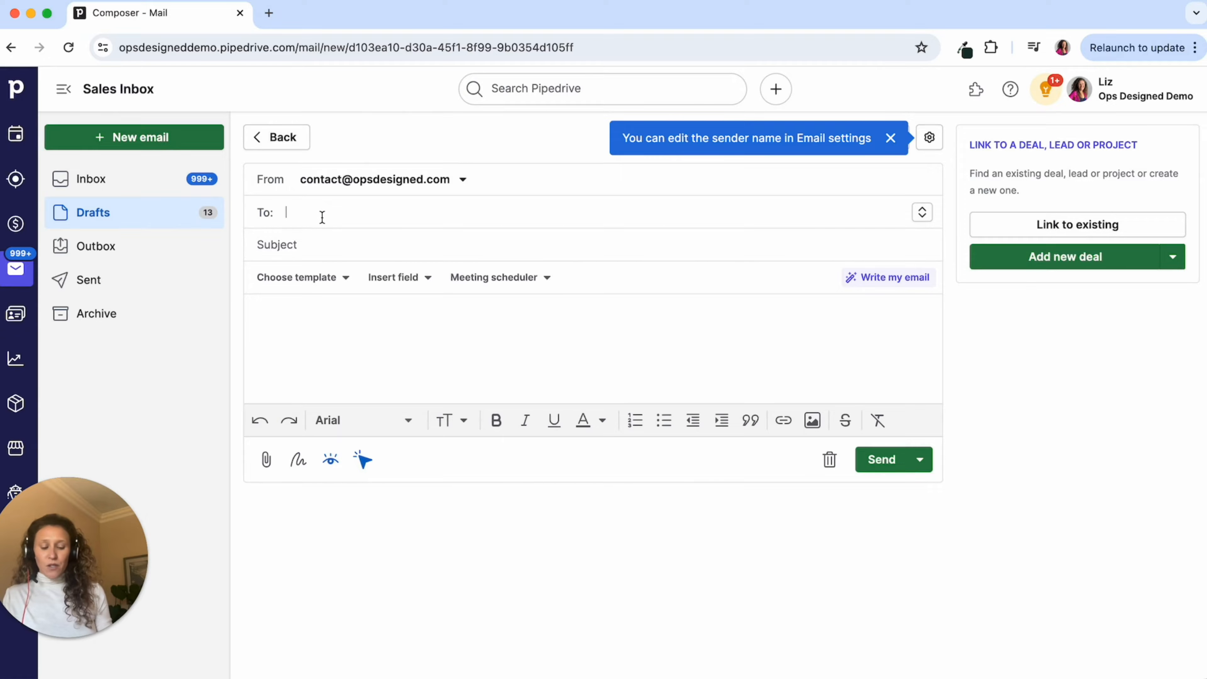
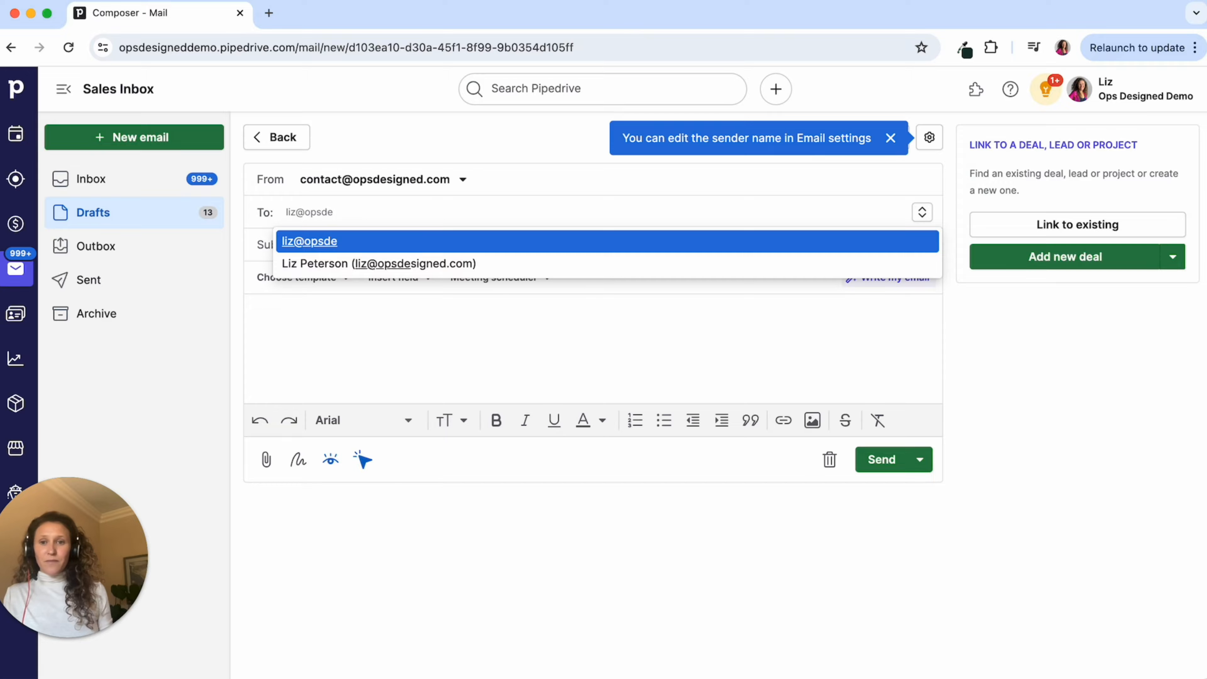
click(352, 264)
click(321, 280)
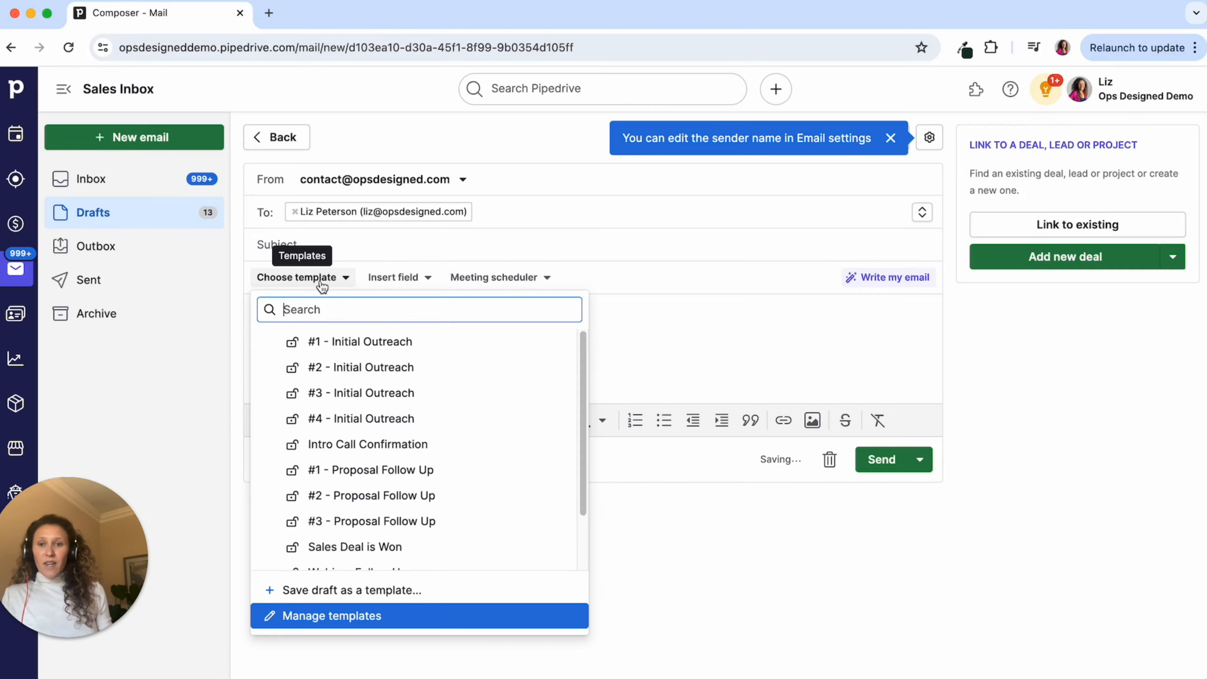
scroll(413, 475, down, 2)
click(412, 562)
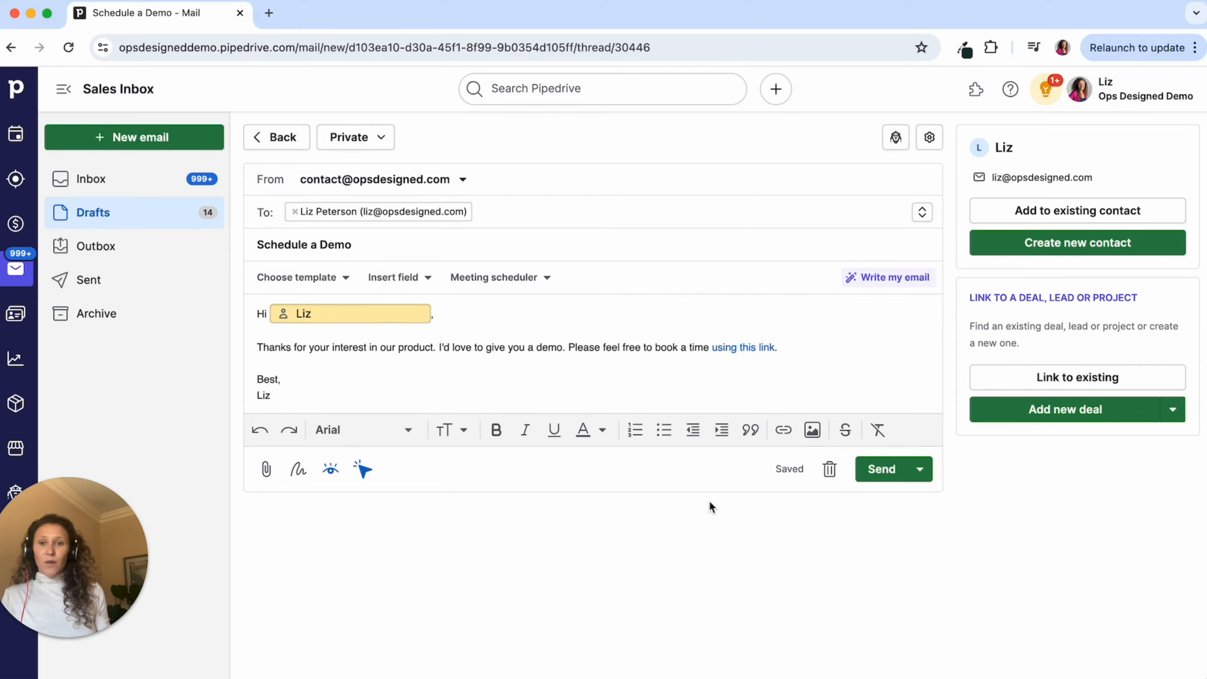
click(879, 470)
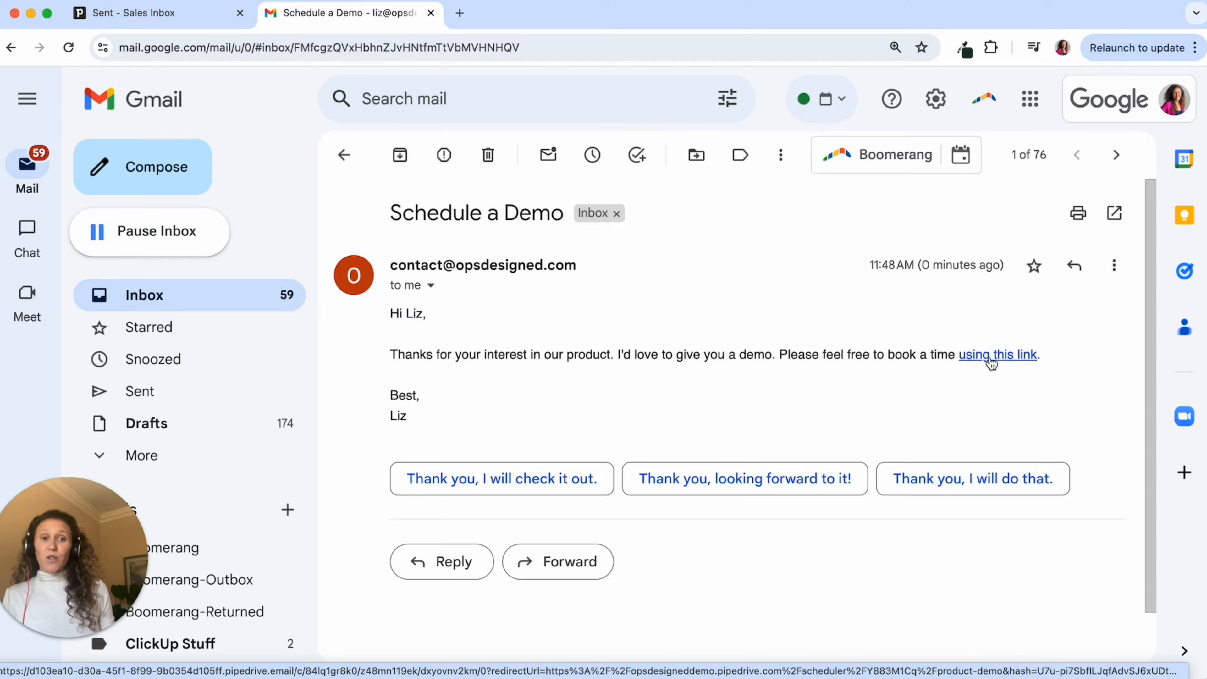
- Follow the 'using this link' booking link in the Schedule a Demo email
click(993, 364)
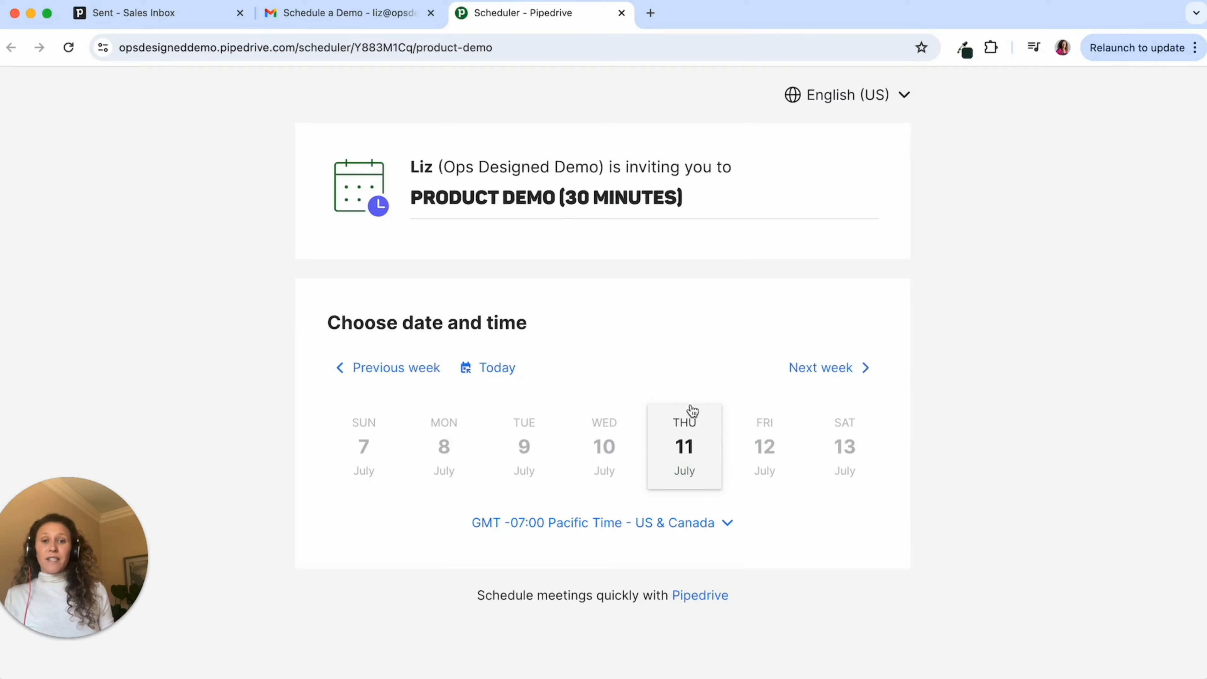
- Choose Thursday 11 July at 1:00 PM and enter the invitee's name and e-mail address
click(692, 452)
click(596, 575)
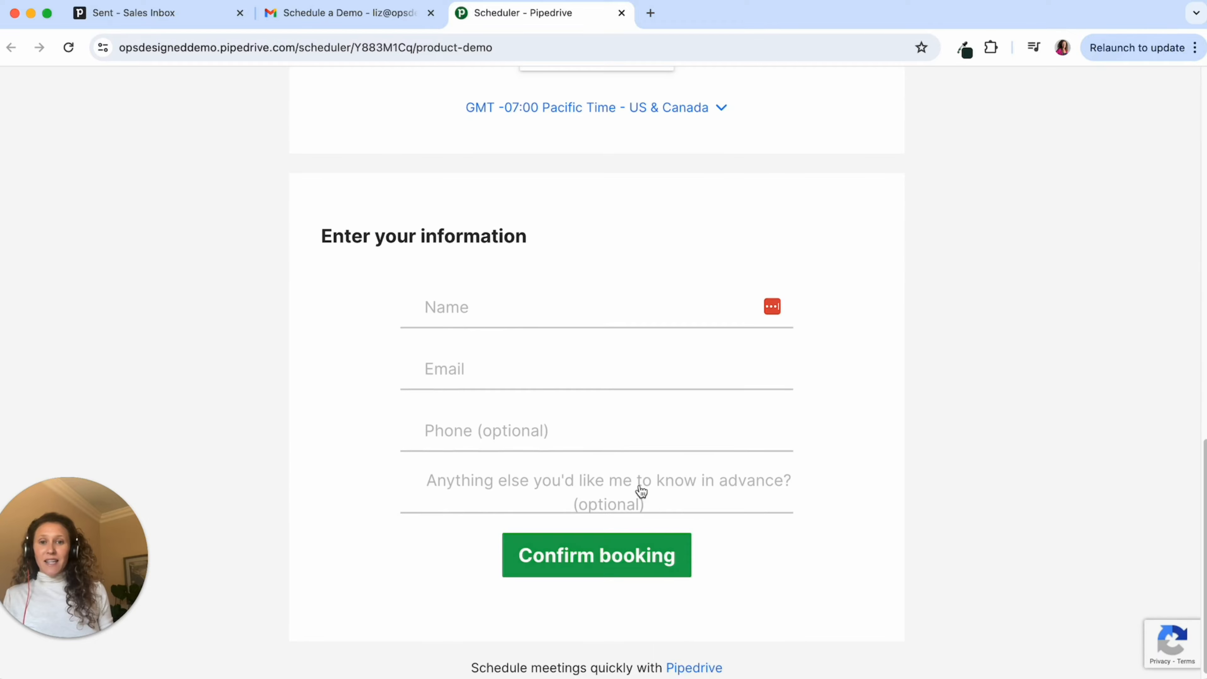
click(513, 298)
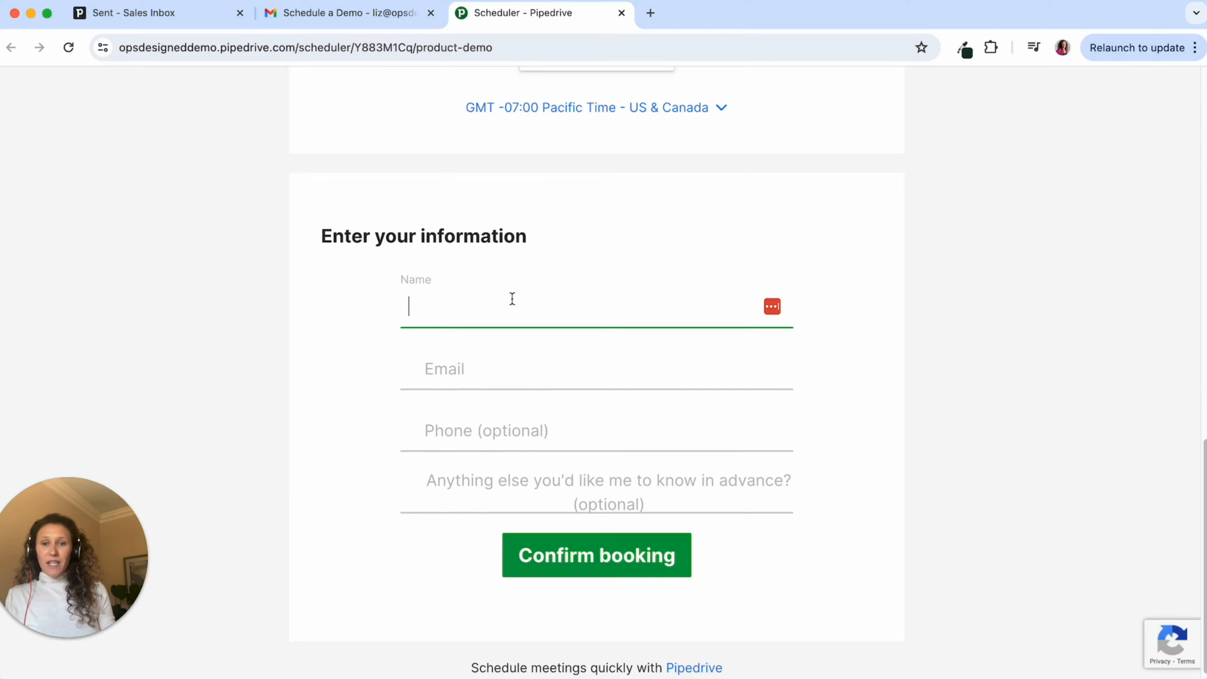
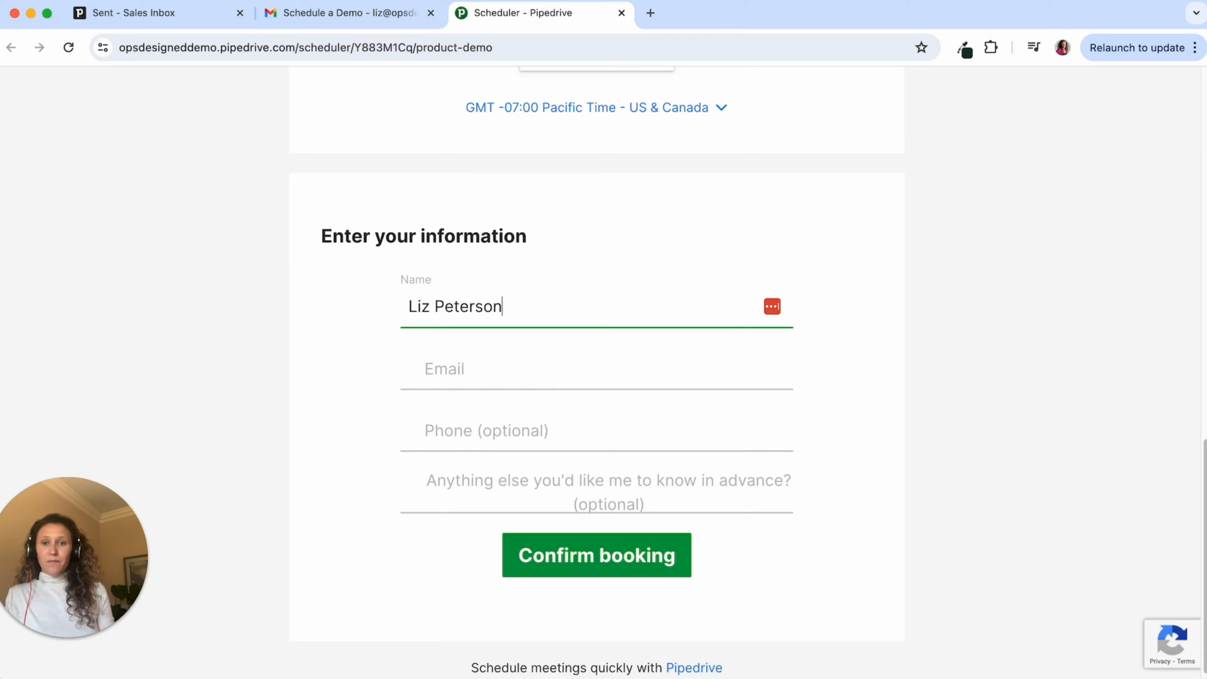
key(Tab)
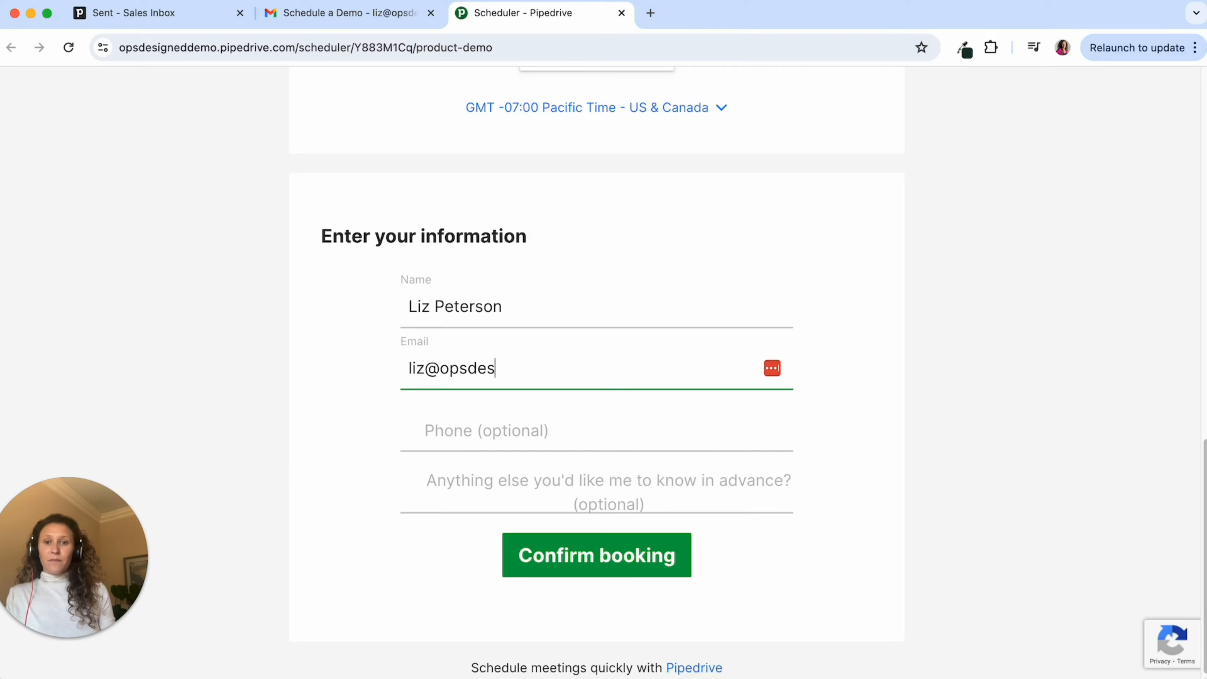
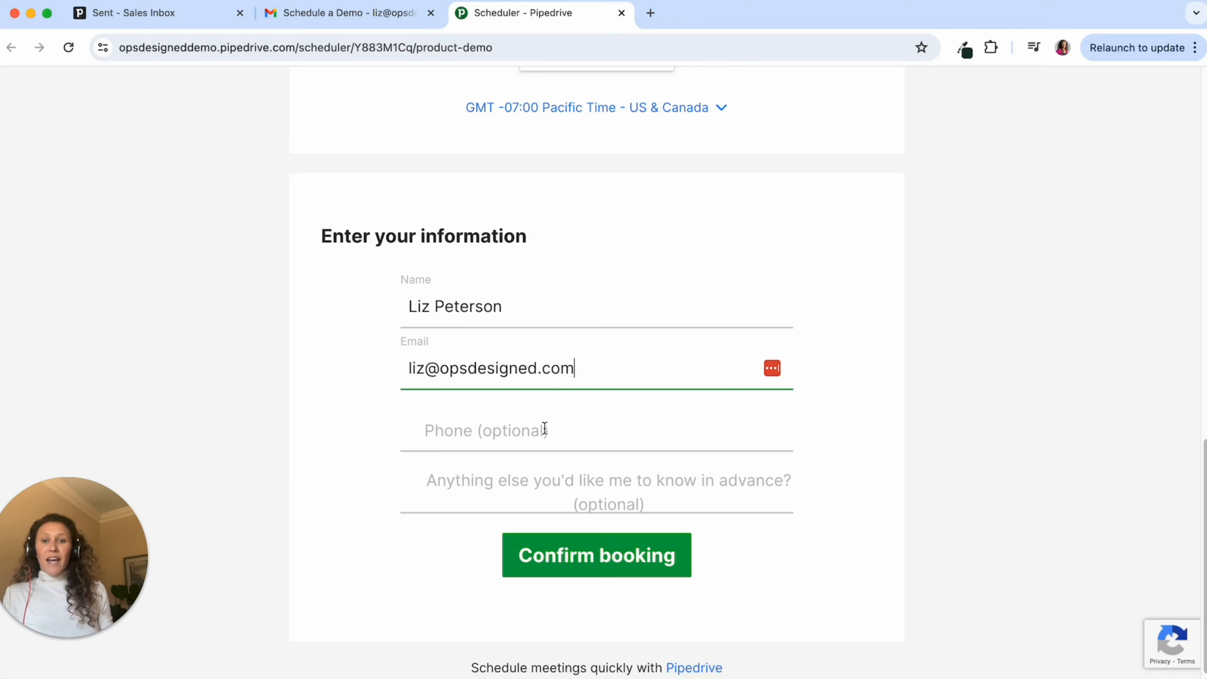
- Confirm the Product Demo booking and return to Pipedrive's Sent mail
scroll(620, 450, down, 1)
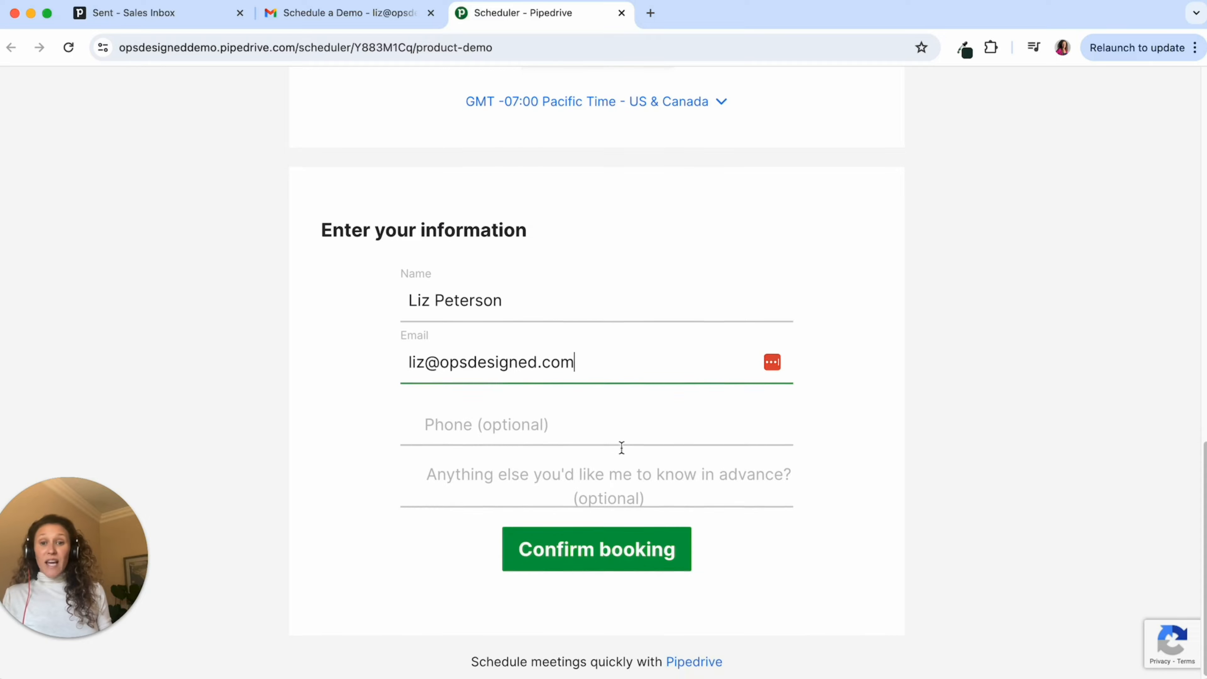
click(610, 552)
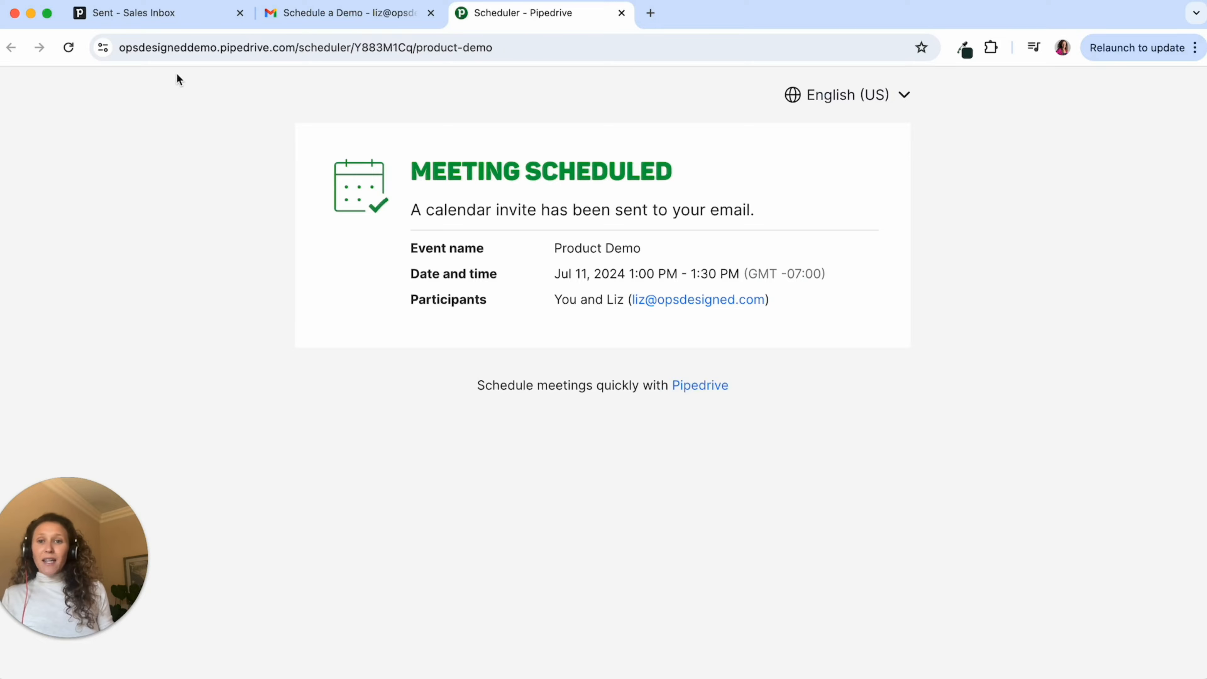
click(157, 24)
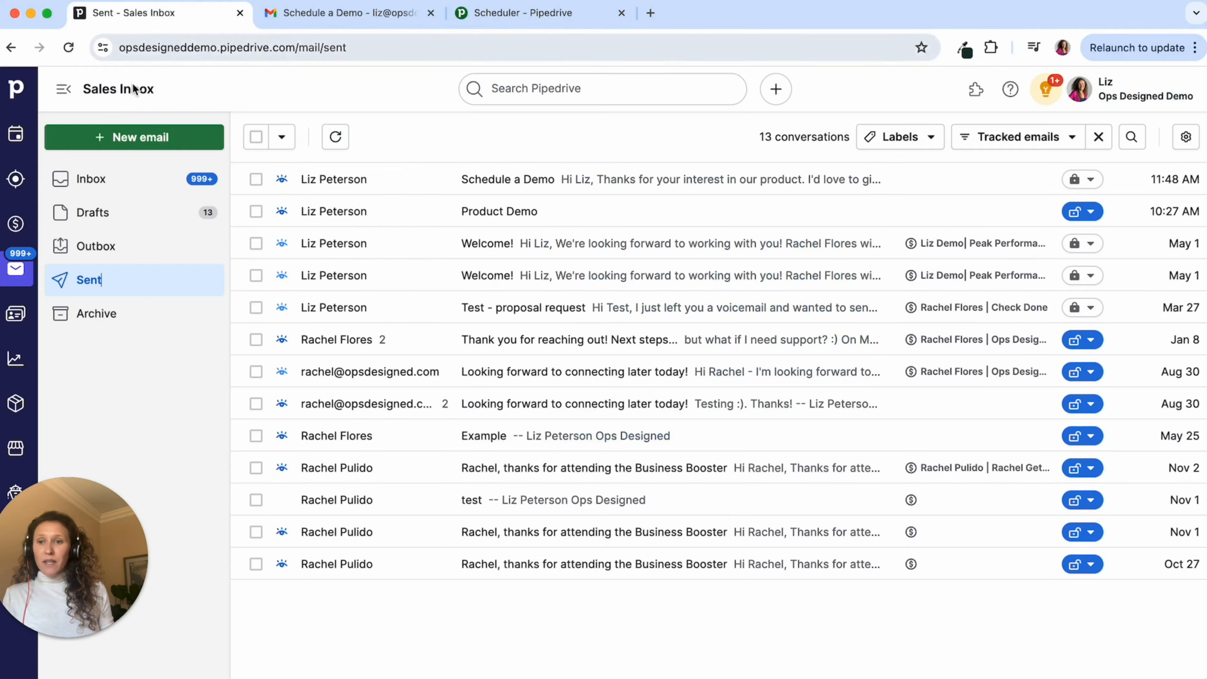
- View the July 11, 1:00 PM Product Demo in Activities, then open Manage availability from Meeting scheduler
click(10, 146)
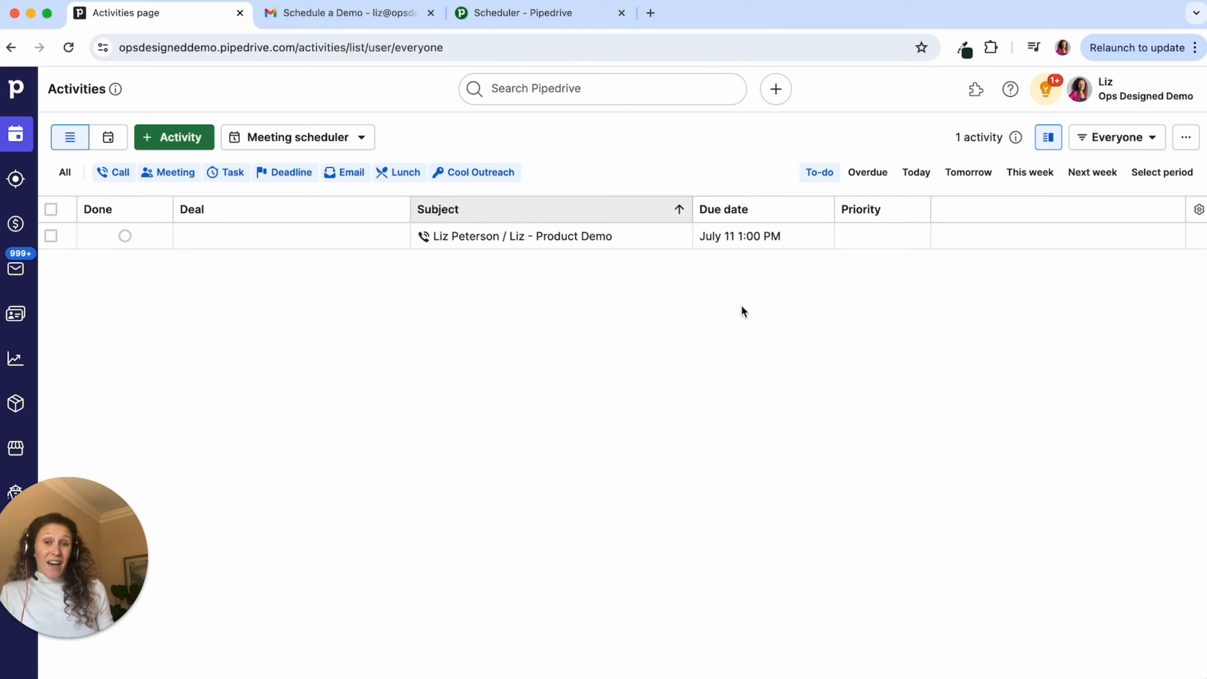
click(314, 139)
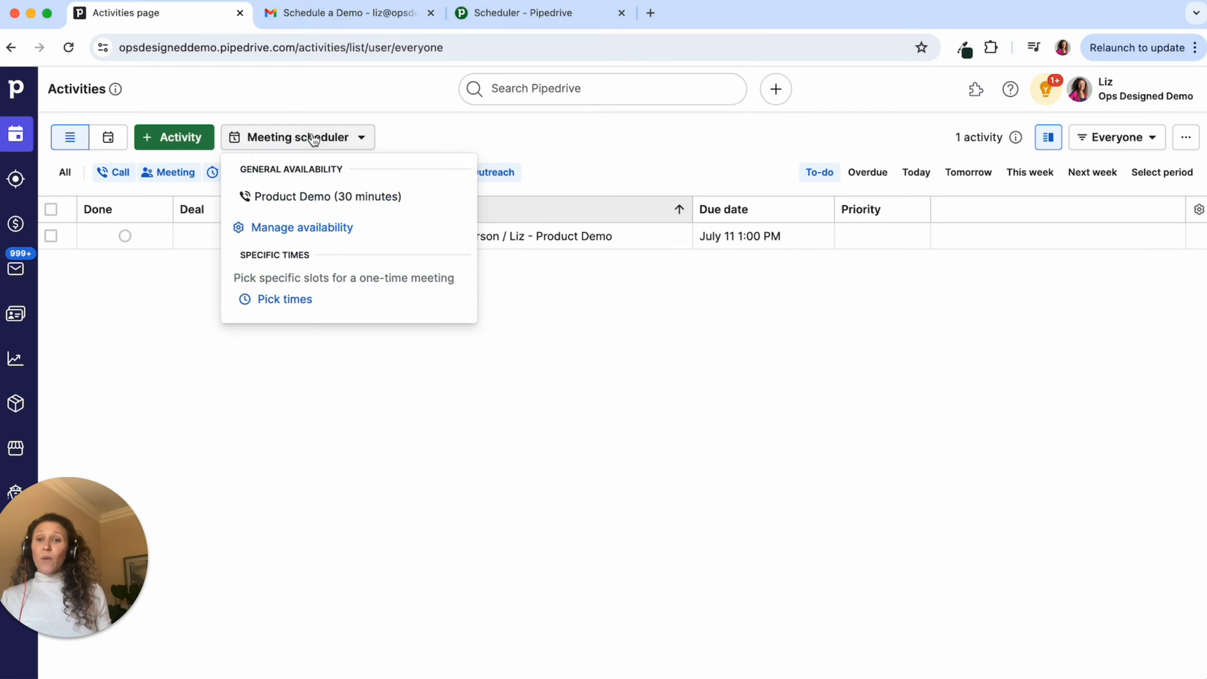
click(336, 241)
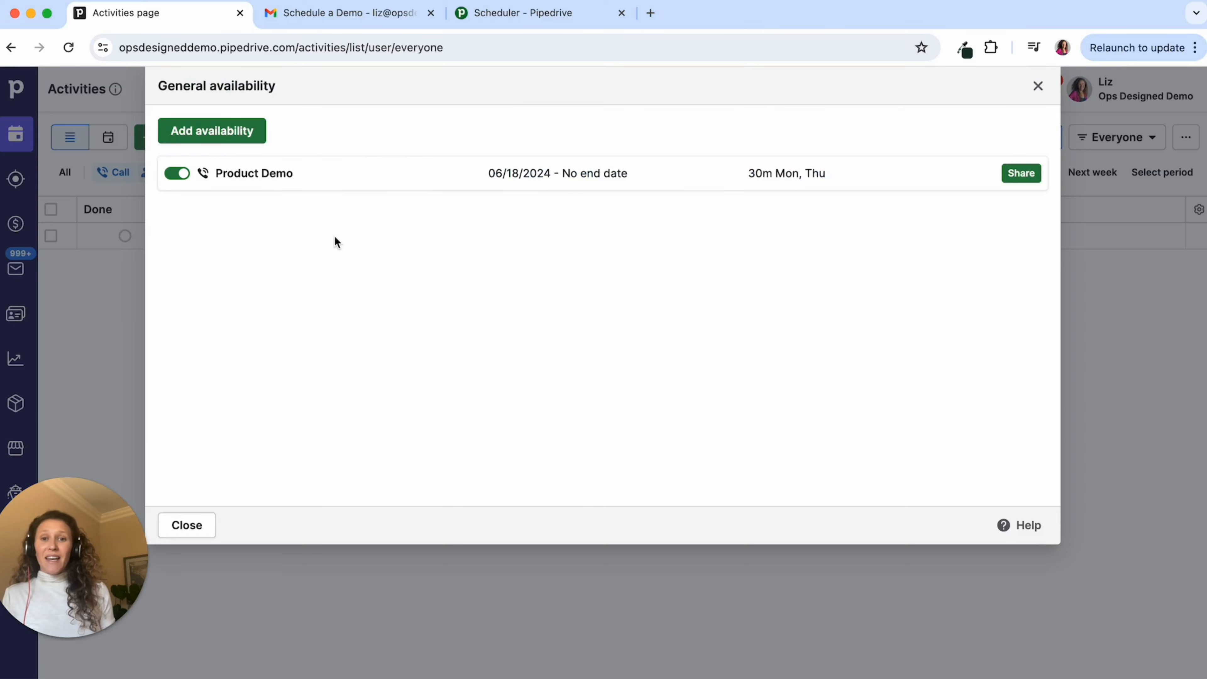
- Check the Product Demo share link and embed code, then close General availability
click(1007, 176)
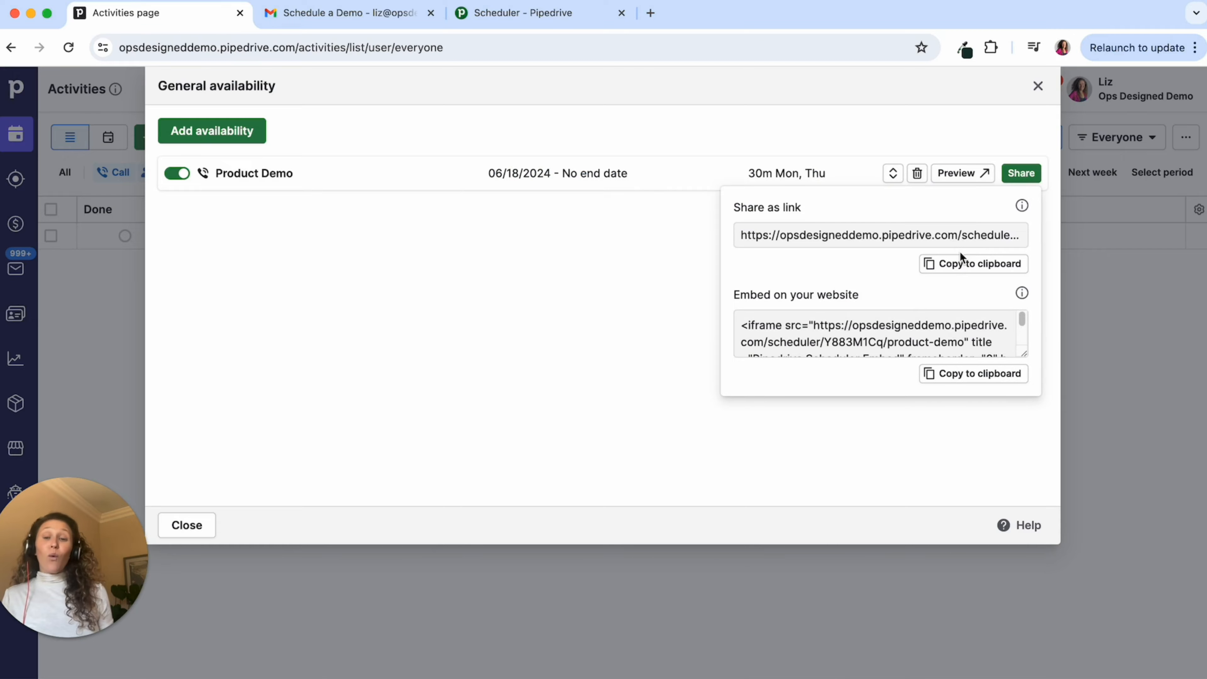
click(1037, 86)
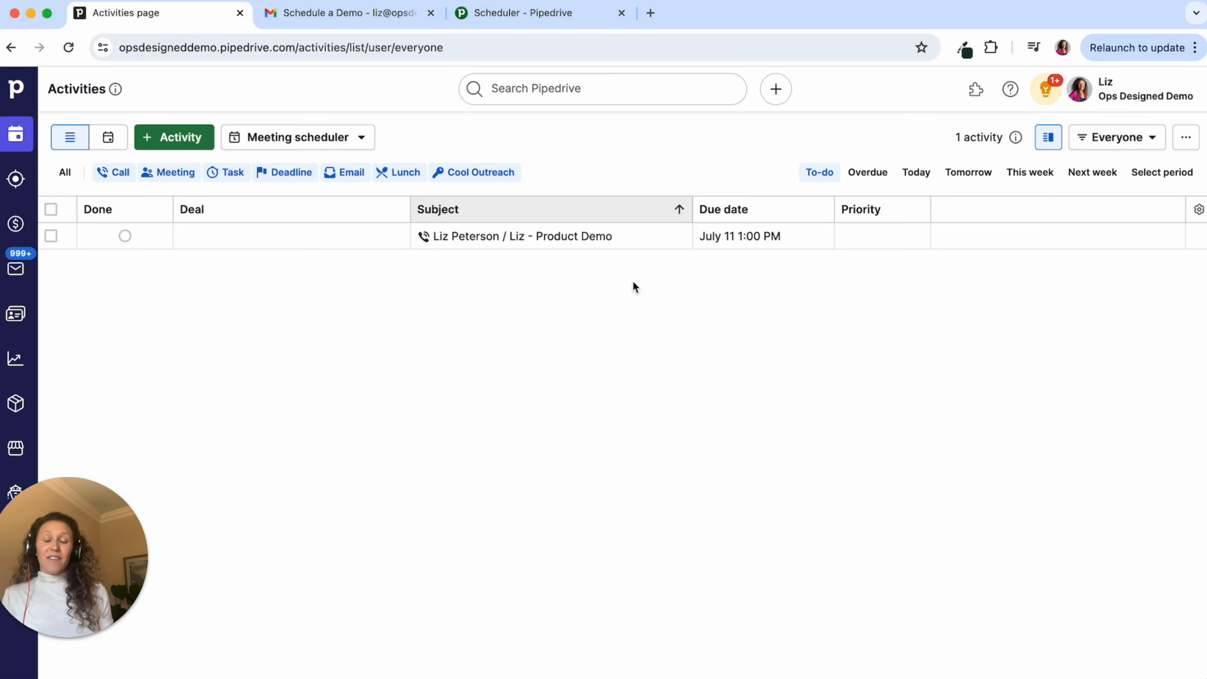